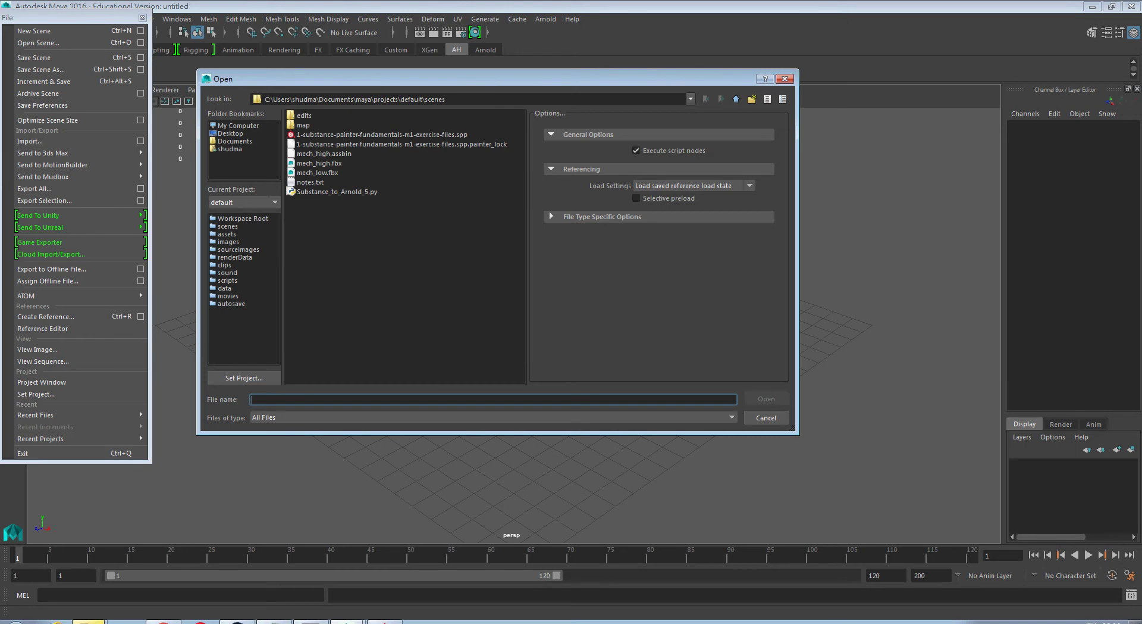
Open the mech_low.fbx scene, dismiss the floating File commands and show the Arnold tools
{"action": "left_click", "coordinate": [318, 173]}
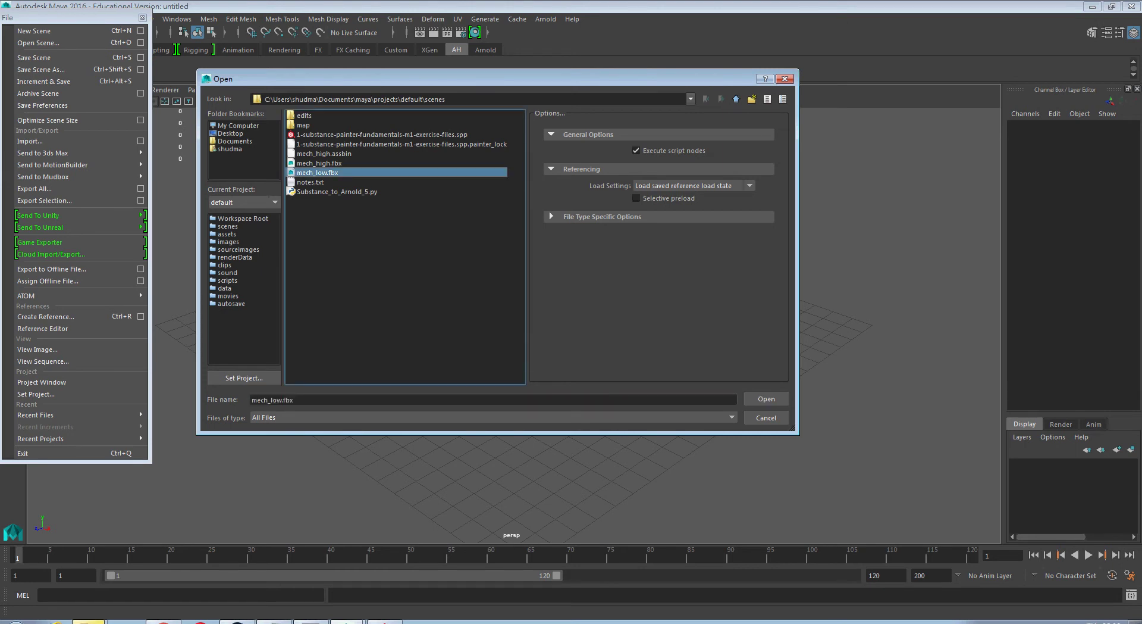
{"action": "left_click", "coordinate": [766, 398]}
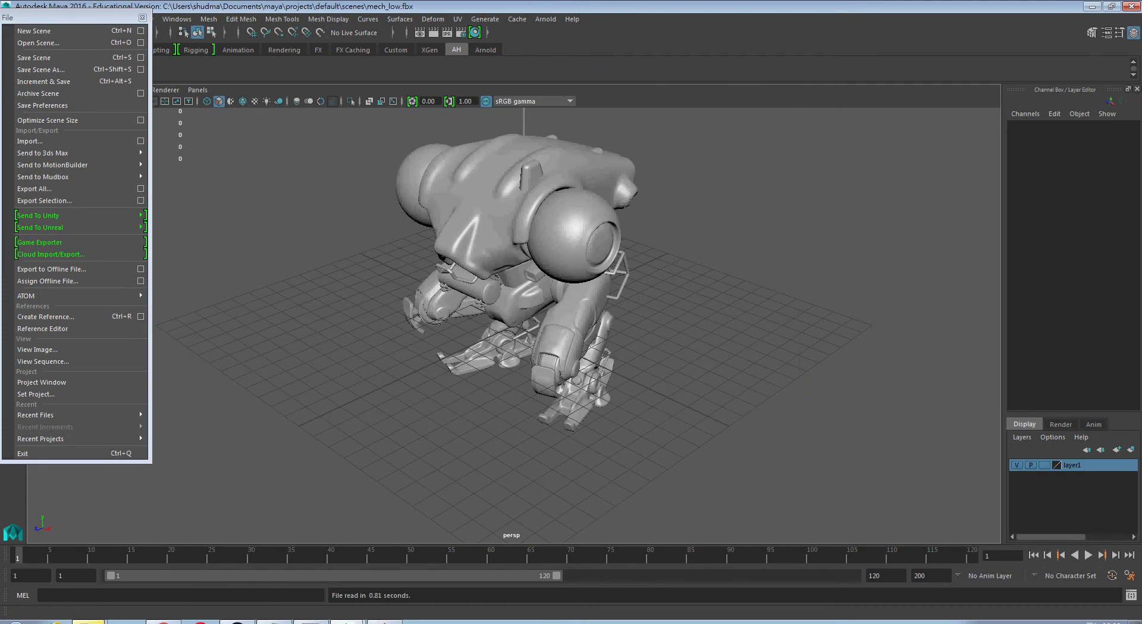
{"action": "left_click", "coordinate": [142, 17]}
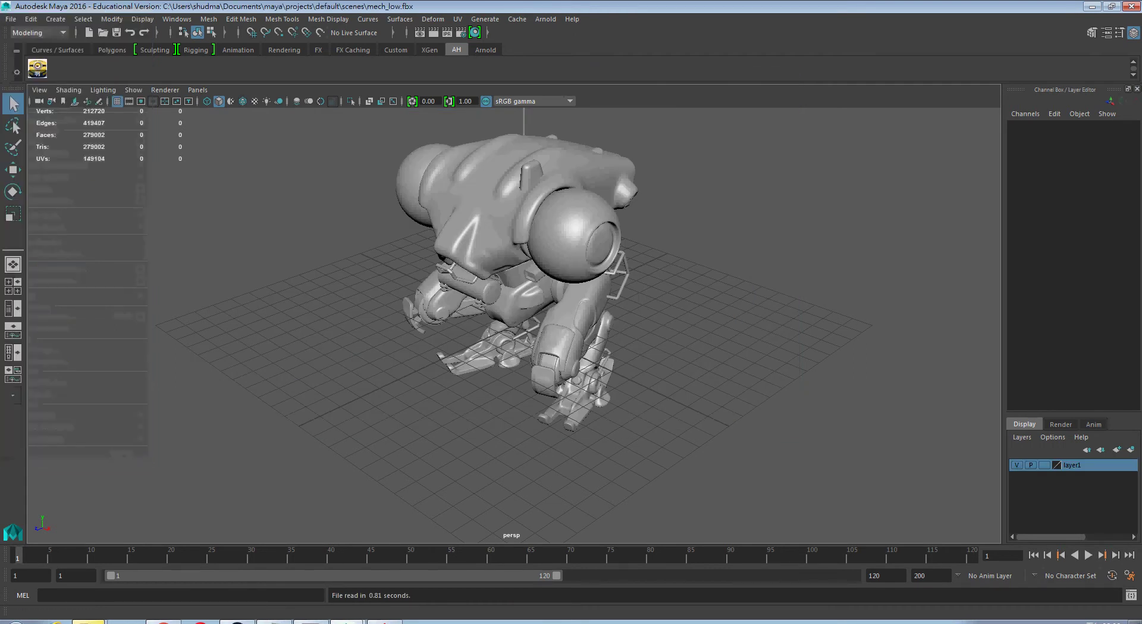
{"action": "left_click", "coordinate": [485, 50]}
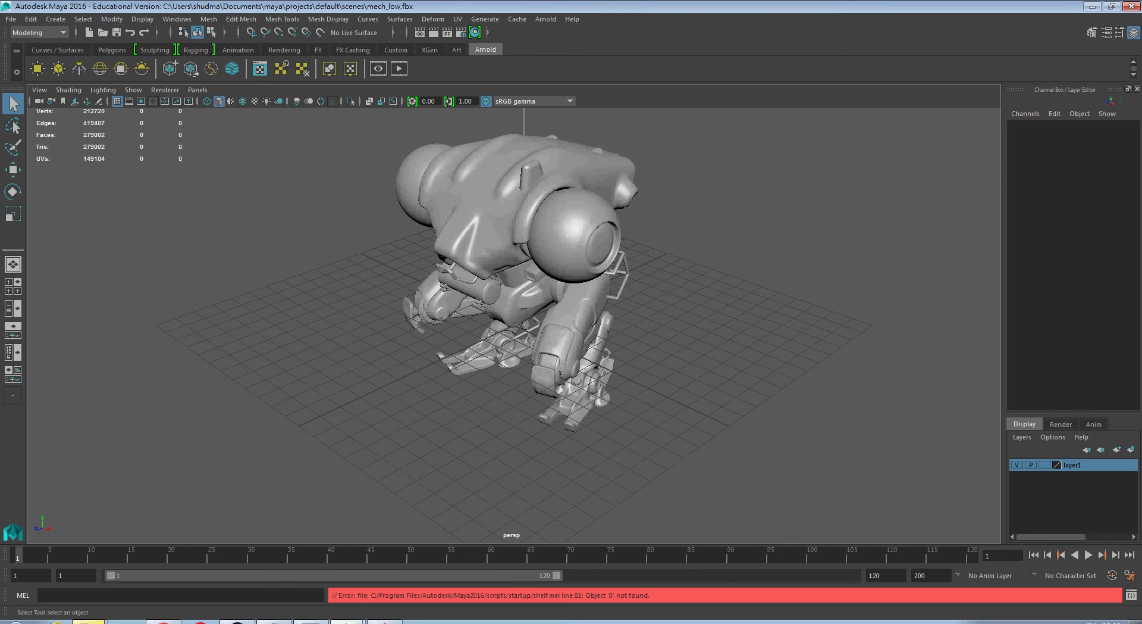
{"action": "left_click_drag", "start_coordinate": [523, 333], "coordinate": [517, 292], "text": "alt"}
{"action": "middle_click_drag", "start_coordinate": [517, 292], "coordinate": [459, 357], "text": "alt"}
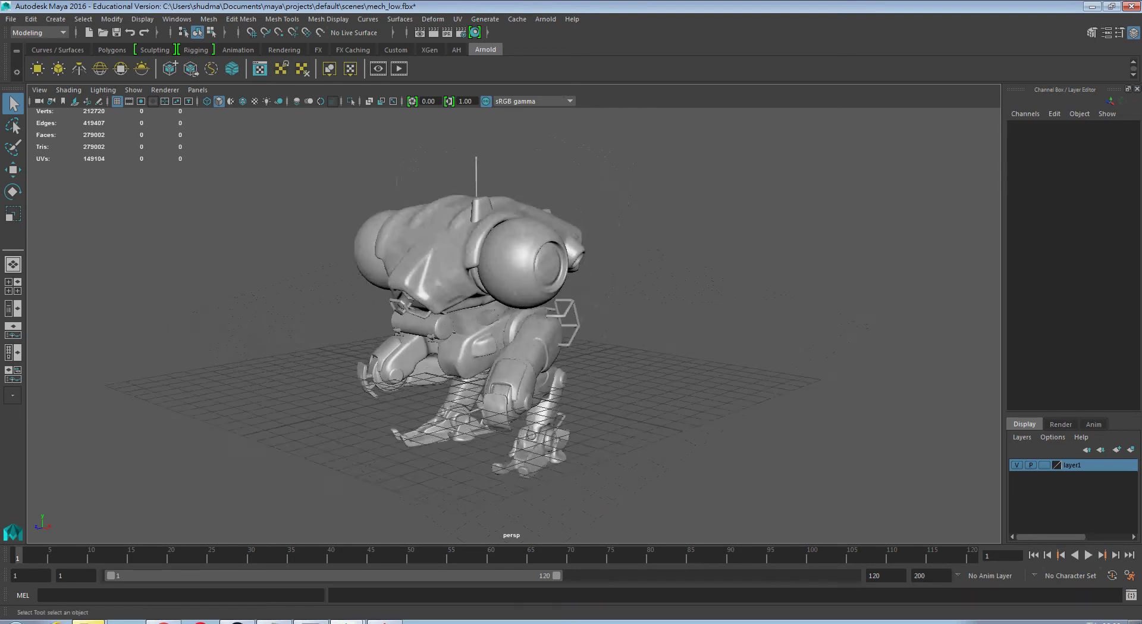
{"action": "right_click_drag", "start_coordinate": [460, 357], "coordinate": [523, 363], "text": "alt"}
Switch to Substance Painter and set the Hedgehog Connect output path to the sourceimages folder of the Maya default project
{"action": "left_click", "coordinate": [388, 621]}
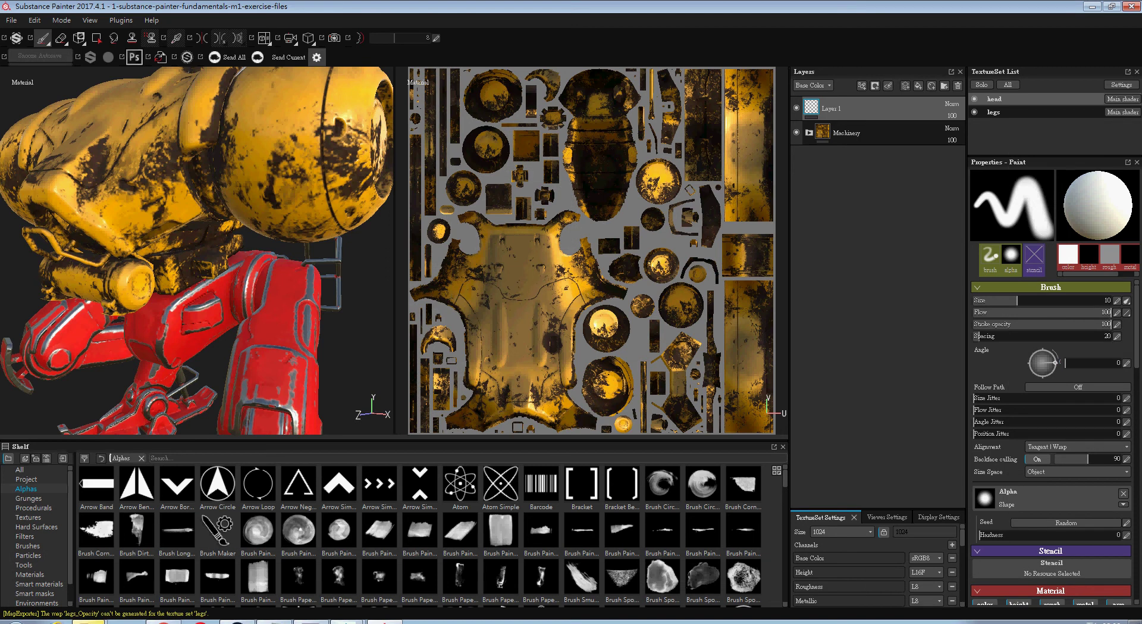
{"action": "left_click", "coordinate": [316, 57]}
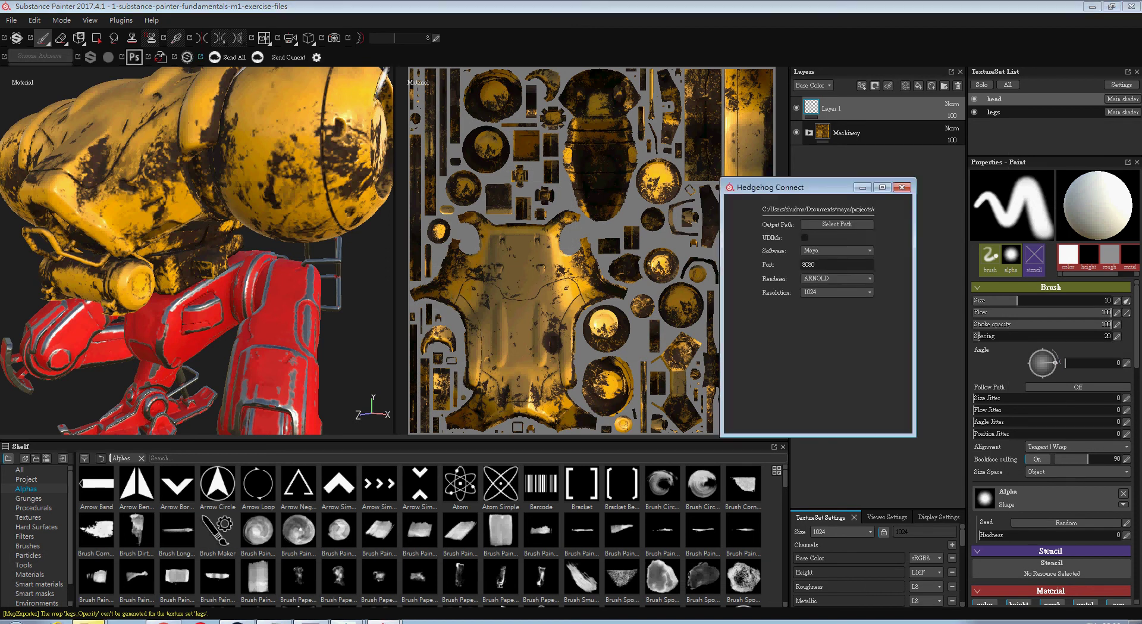
{"action": "left_click_drag", "start_coordinate": [774, 187], "coordinate": [365, 95]}
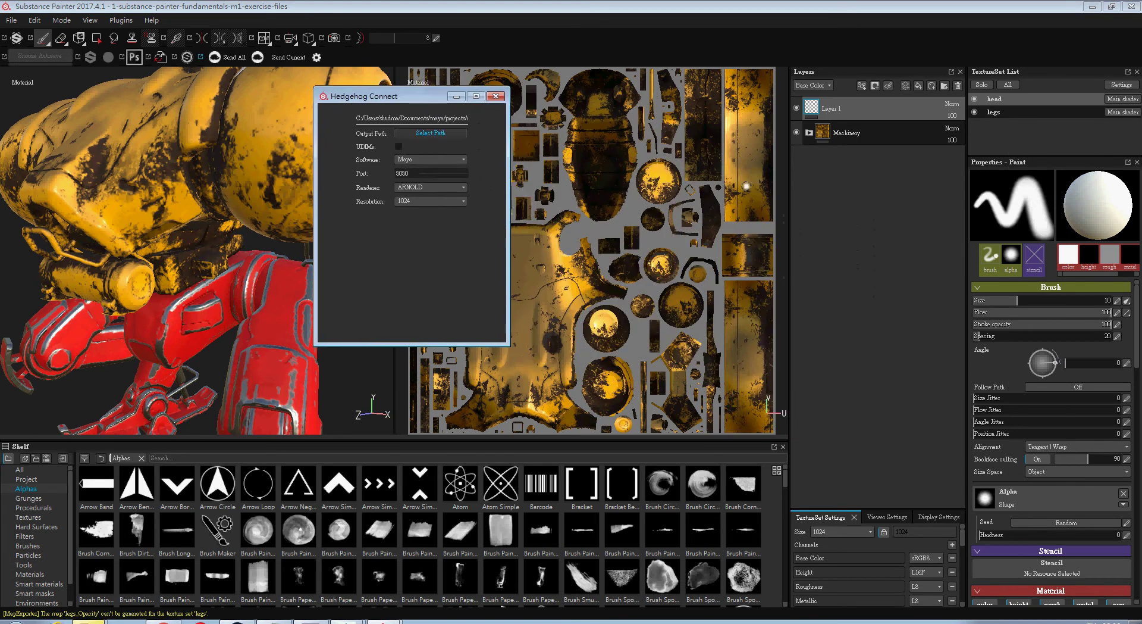
{"action": "left_click", "coordinate": [429, 133]}
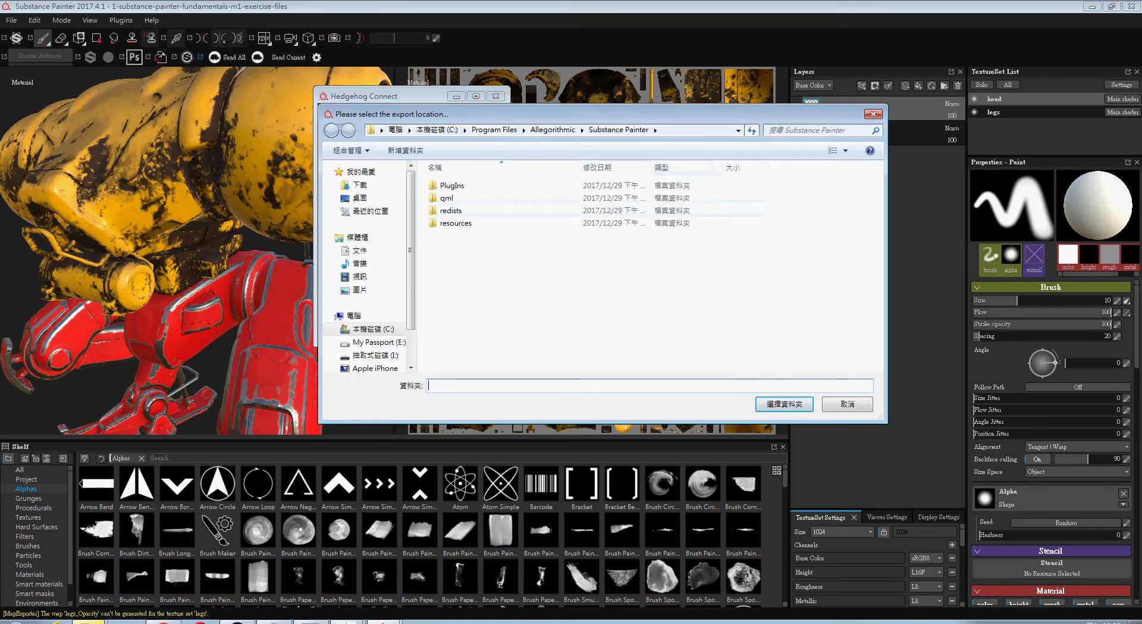
{"action": "left_click", "coordinate": [359, 250]}
{"action": "double_click", "coordinate": [450, 297]}
{"action": "double_click", "coordinate": [455, 210]}
{"action": "left_click", "coordinate": [453, 185]}
{"action": "double_click", "coordinate": [452, 185]}
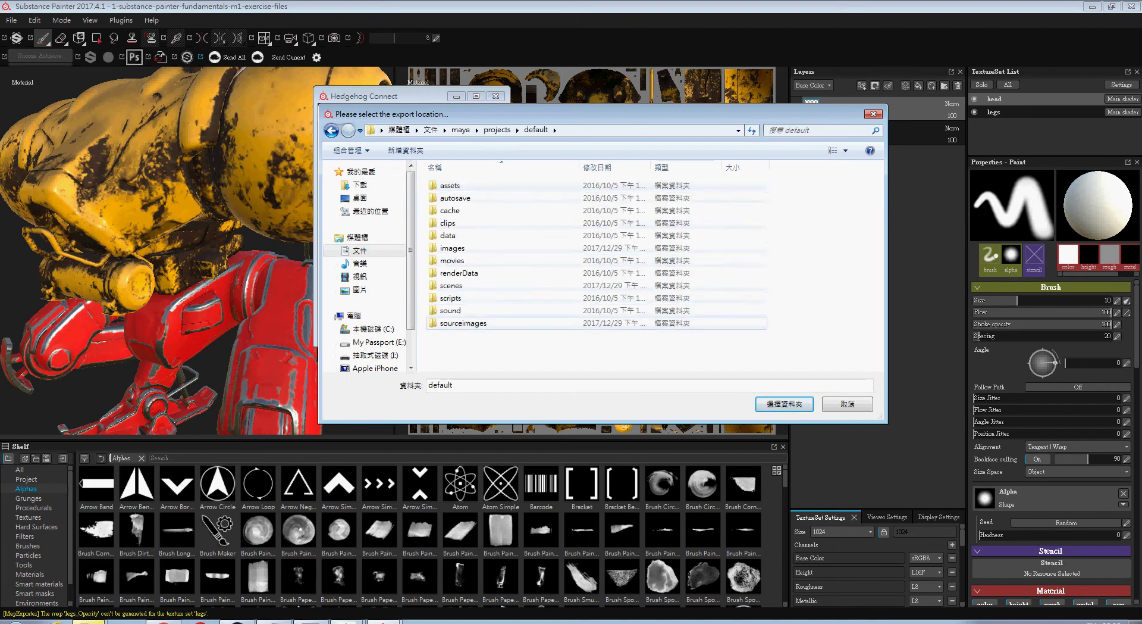
{"action": "double_click", "coordinate": [462, 324]}
{"action": "left_click", "coordinate": [774, 404]}
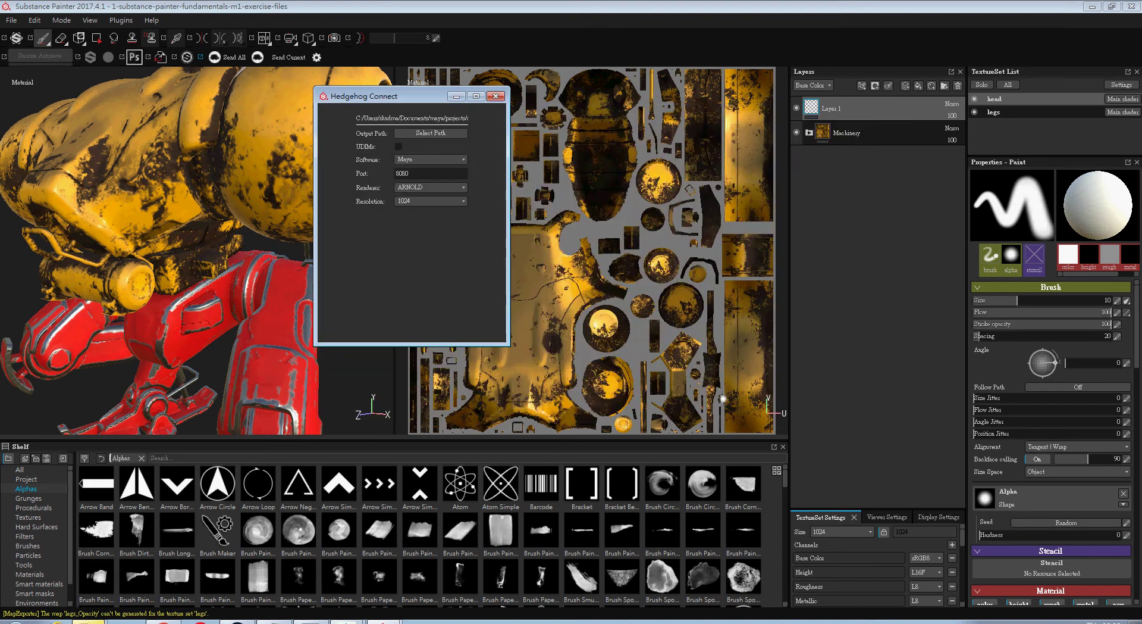
Keep Maya as the target software and ARNOLD as the renderer, and set the export resolution to 2048
{"action": "left_click", "coordinate": [431, 159]}
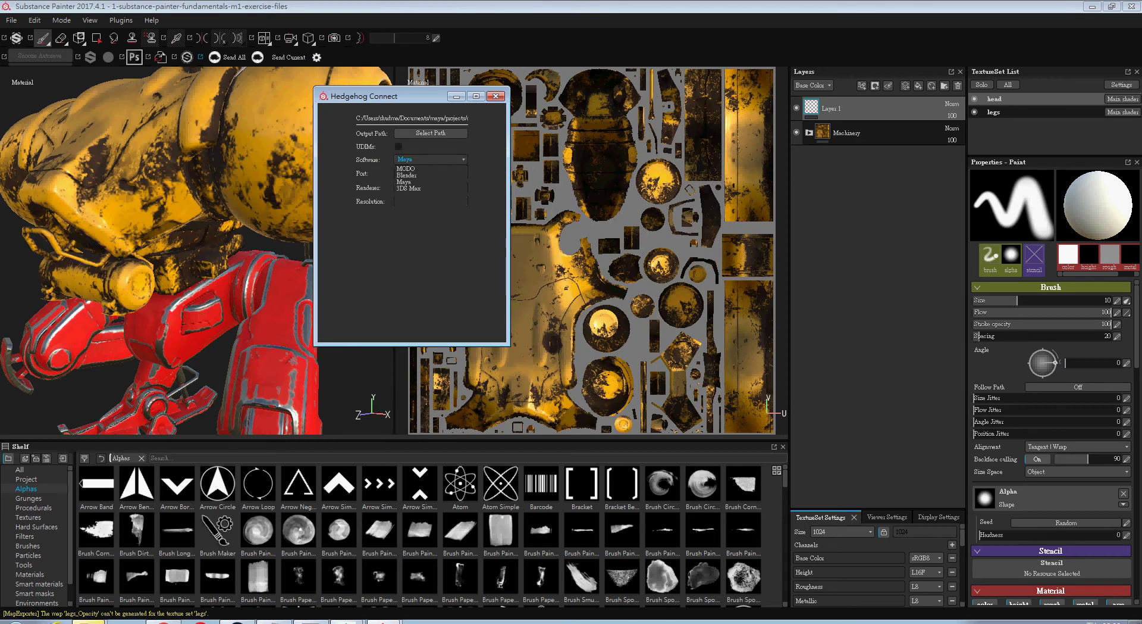
{"action": "left_click", "coordinate": [417, 182]}
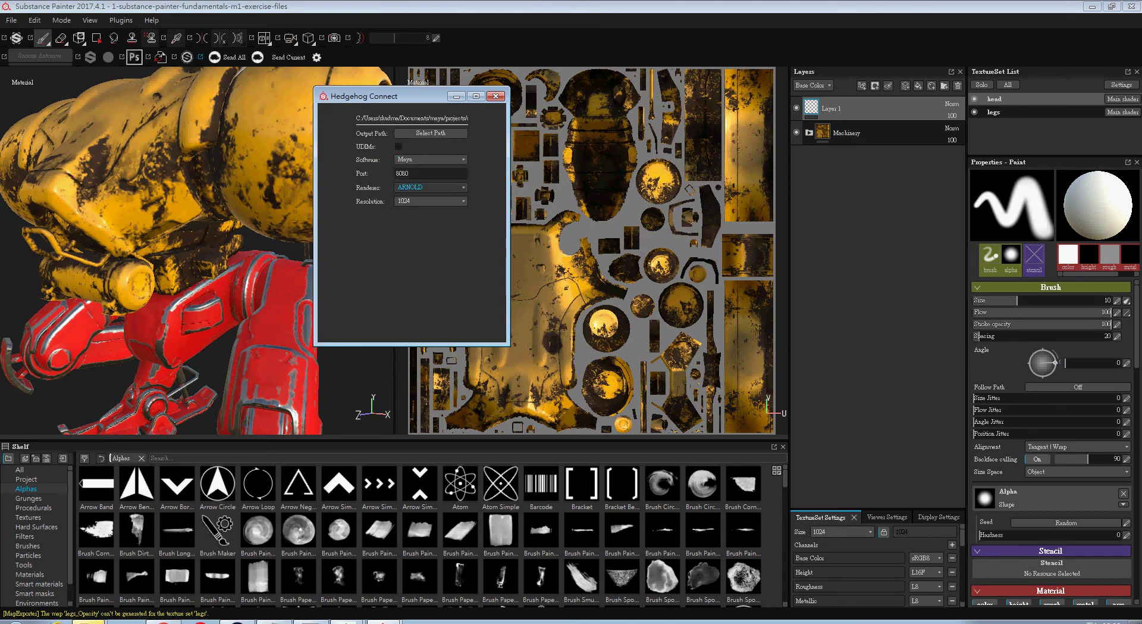
{"action": "left_click", "coordinate": [431, 188]}
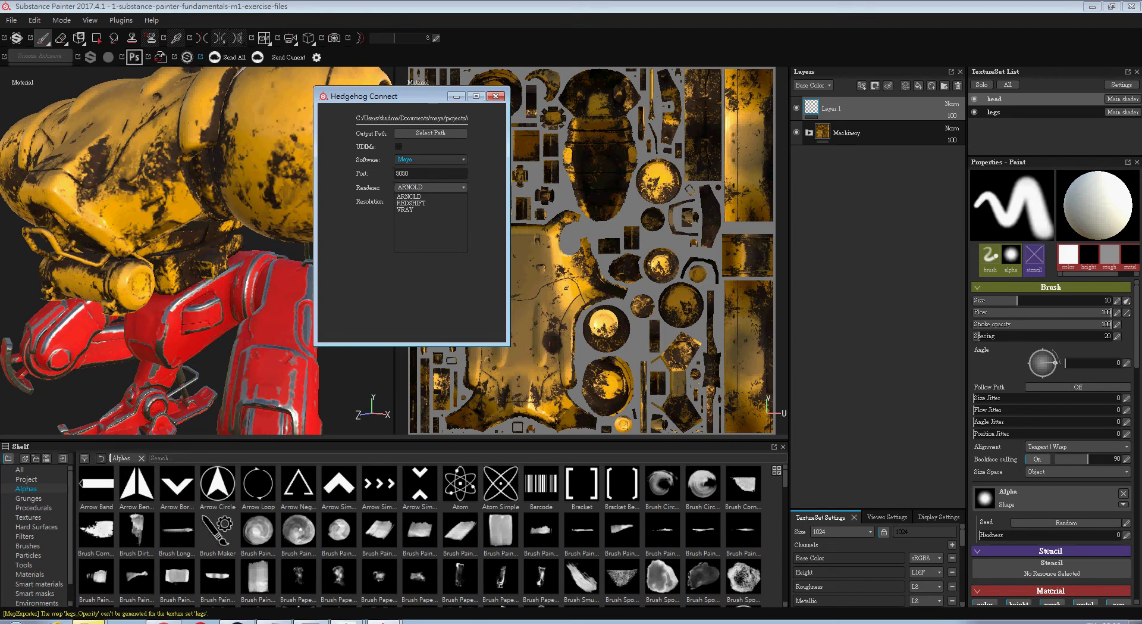
{"action": "left_click", "coordinate": [381, 250]}
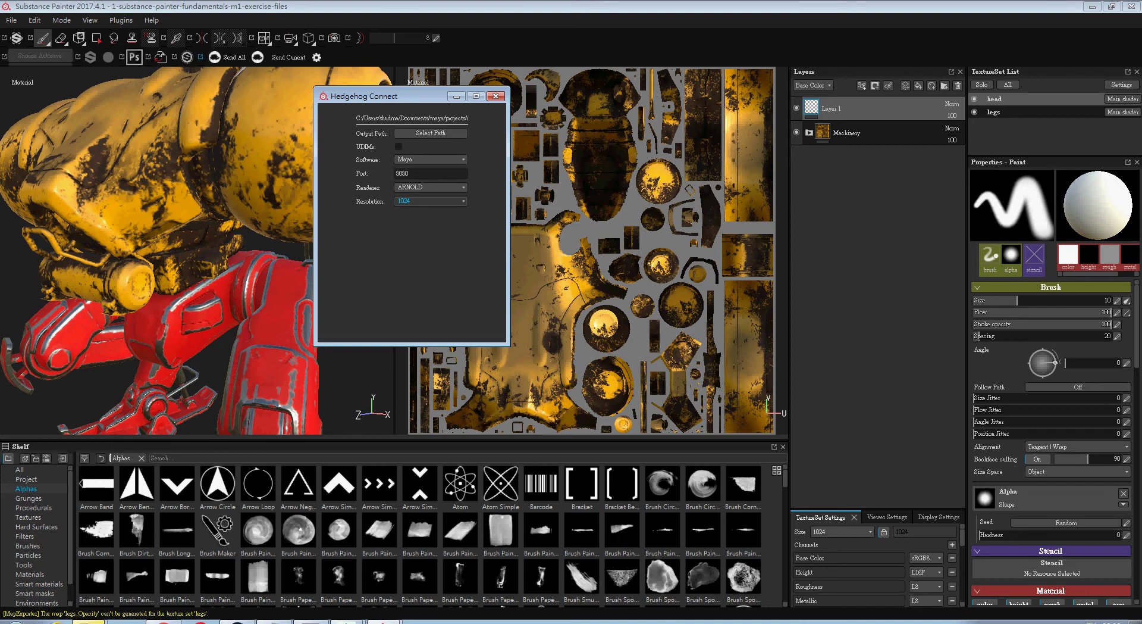
{"action": "left_click", "coordinate": [431, 201]}
{"action": "key", "text": "Down"}
{"action": "key", "text": "Return"}
Switch to Maya, launch the custom connection script and restart its listener on port 8080
{"action": "key", "text": "alt+Tab"}
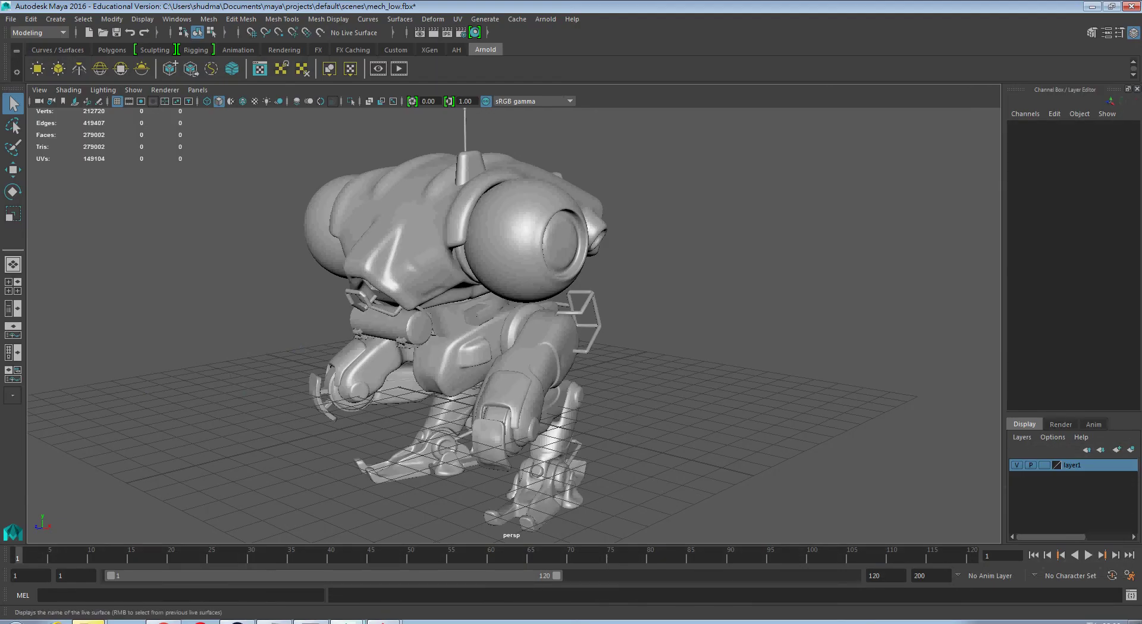
{"action": "left_click", "coordinate": [456, 49]}
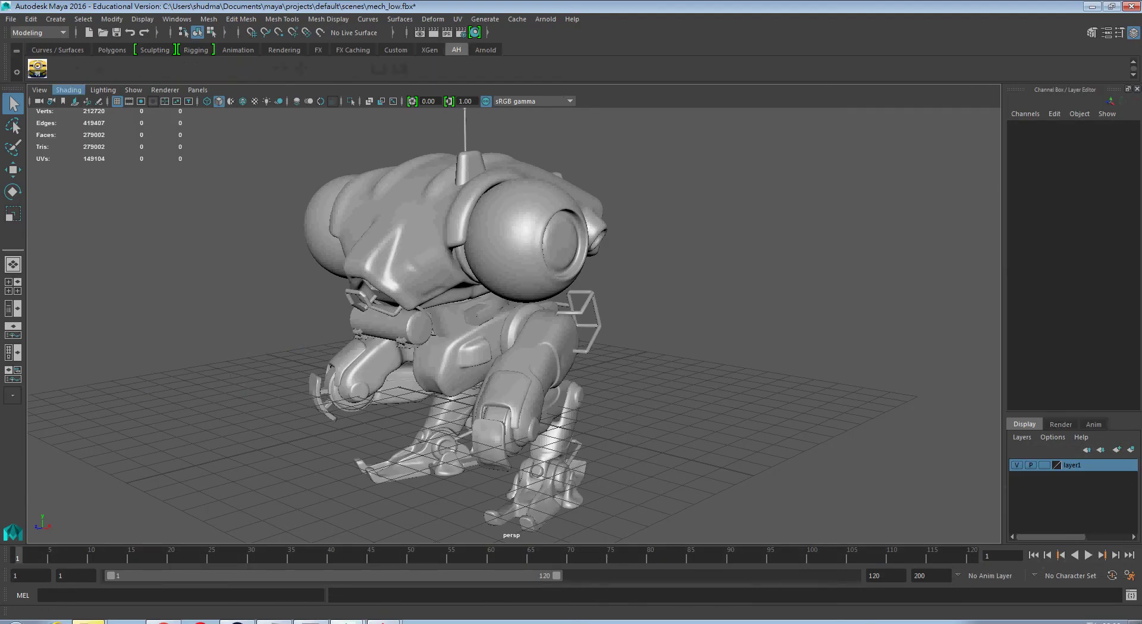
{"action": "left_click", "coordinate": [37, 67]}
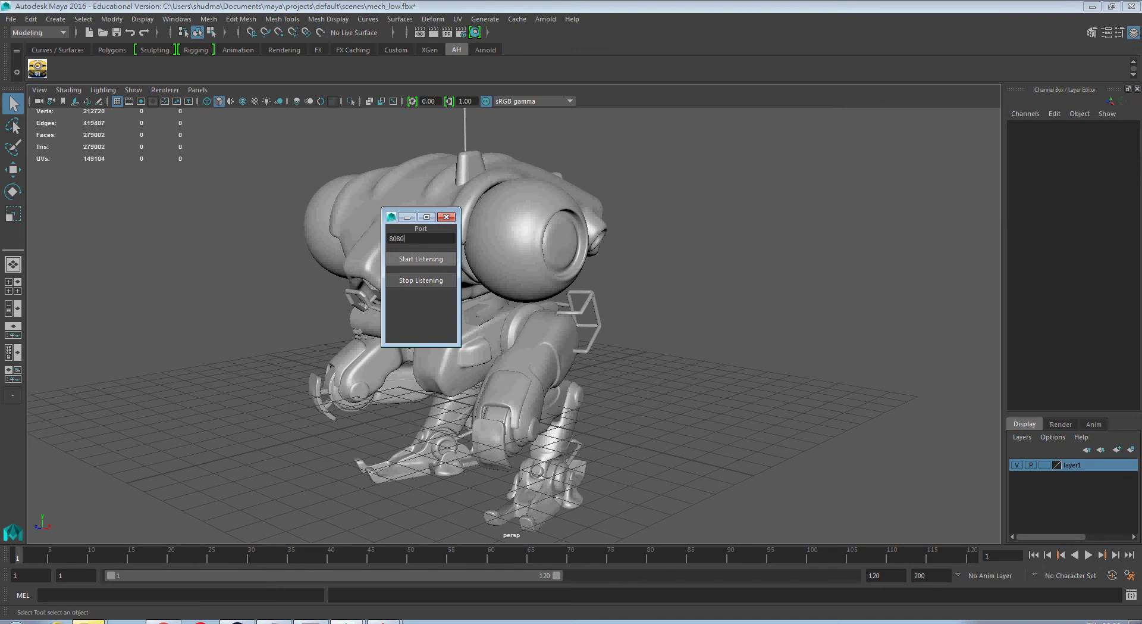
{"action": "left_click", "coordinate": [421, 258]}
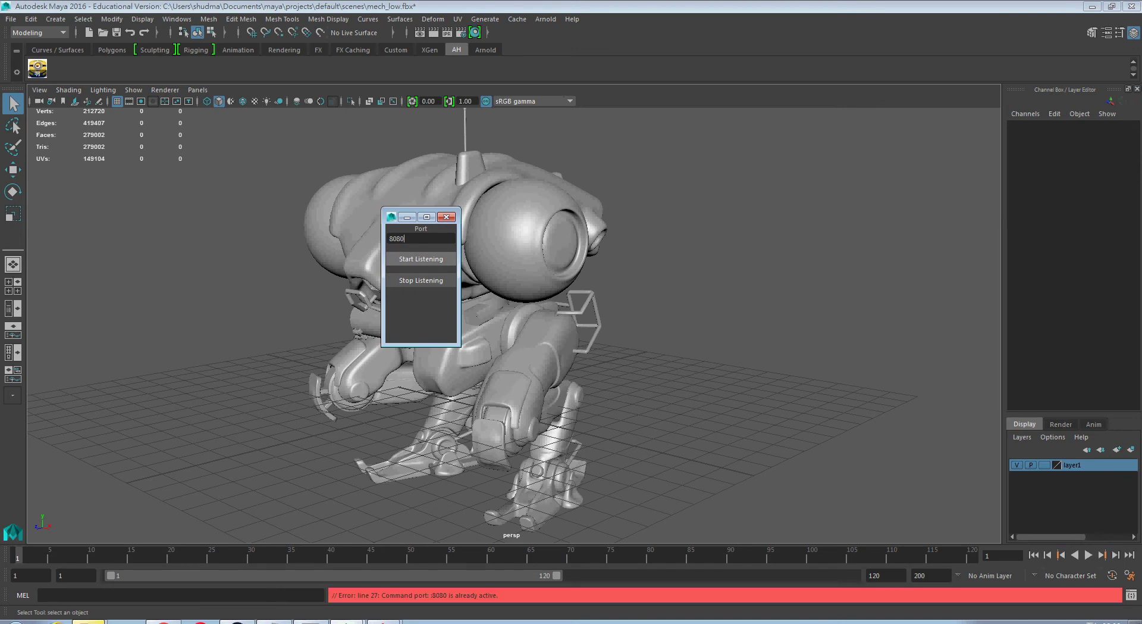
{"action": "left_click", "coordinate": [421, 281]}
{"action": "left_click", "coordinate": [422, 259]}
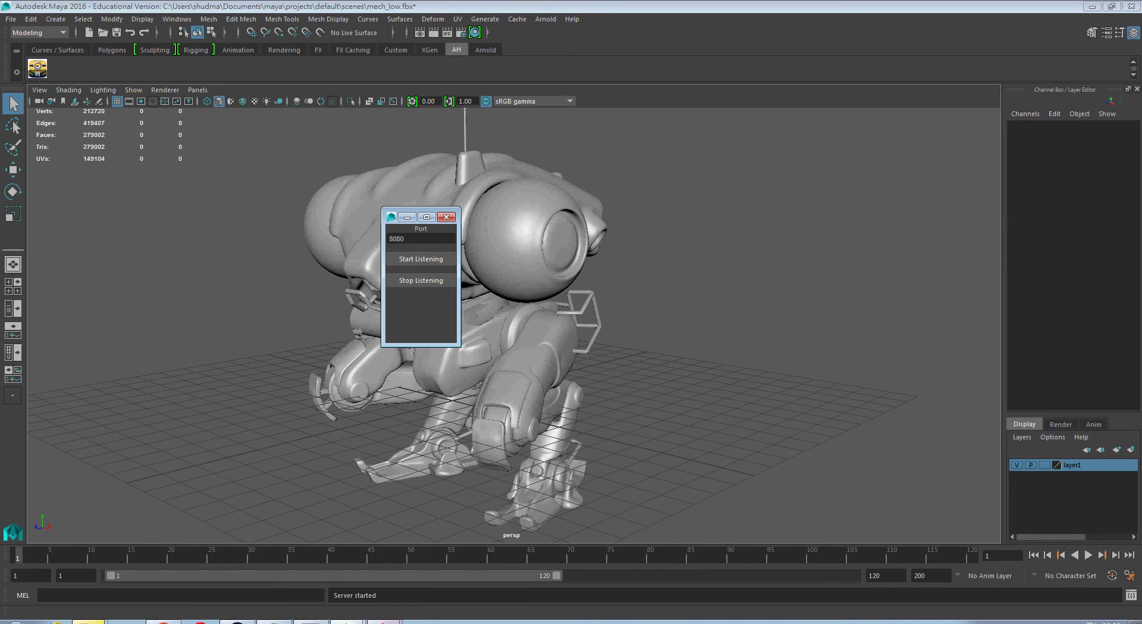
Switch back to Substance Painter, review the Hedgehog Connect settings and send all texture sets to Maya
{"action": "left_click", "coordinate": [386, 622]}
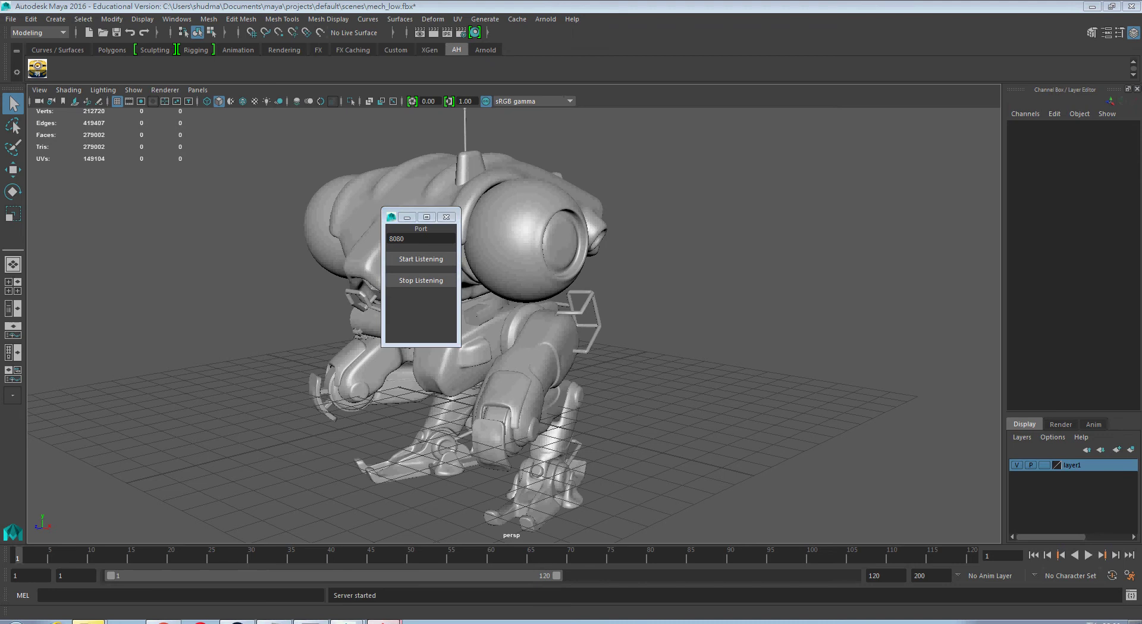
{"action": "key", "text": "alt+Tab"}
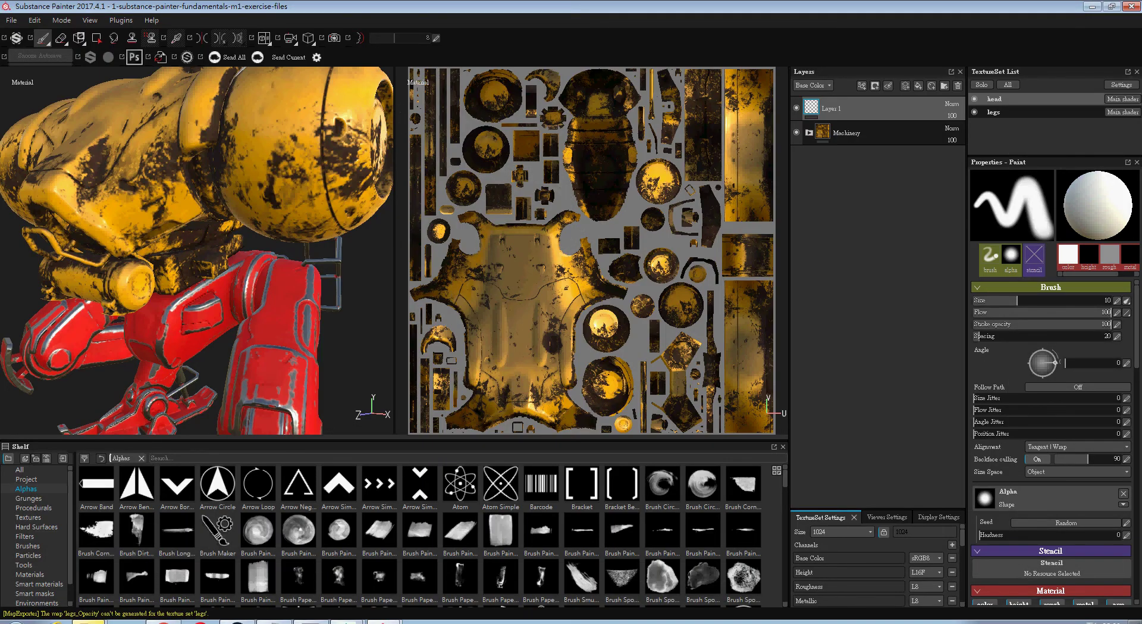
{"action": "left_click", "coordinate": [317, 57]}
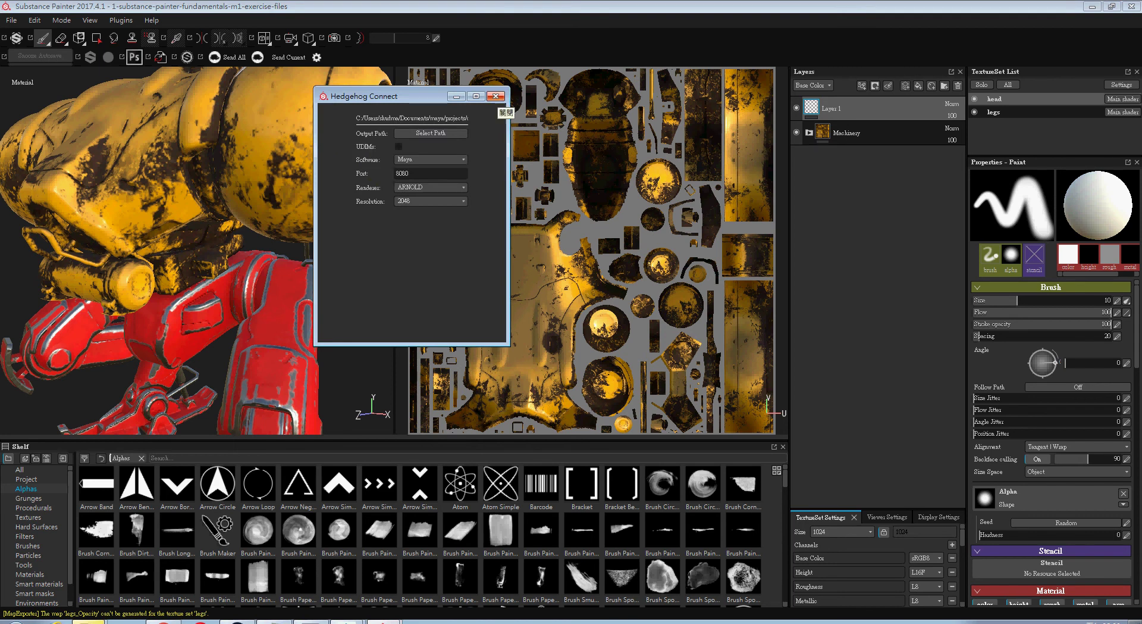
{"action": "left_click", "coordinate": [496, 96]}
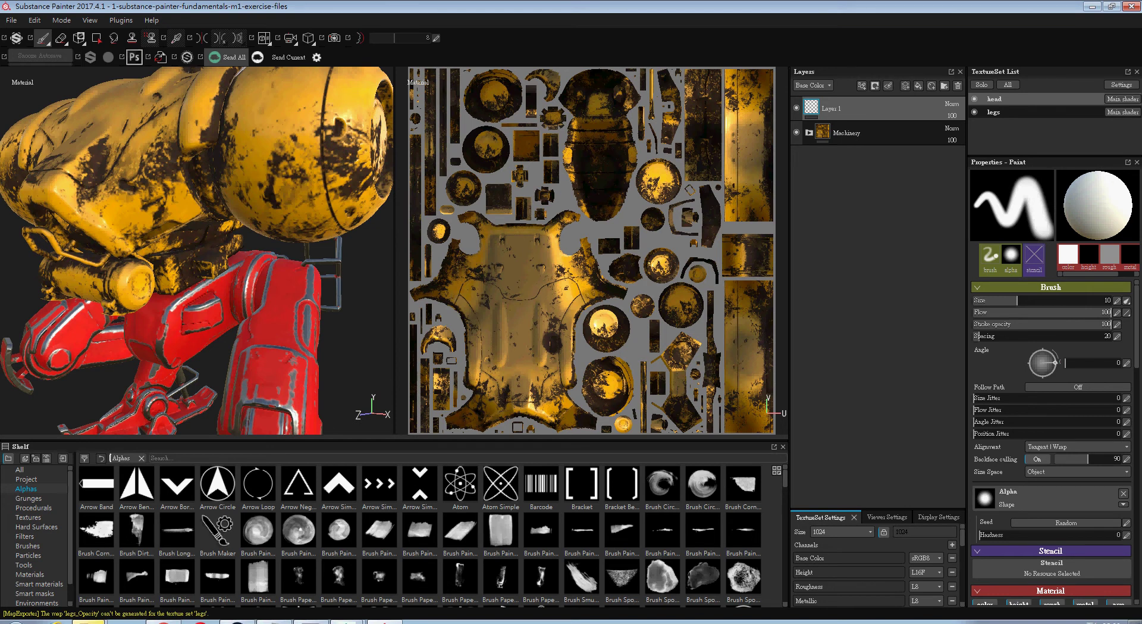
{"action": "left_click", "coordinate": [227, 57]}
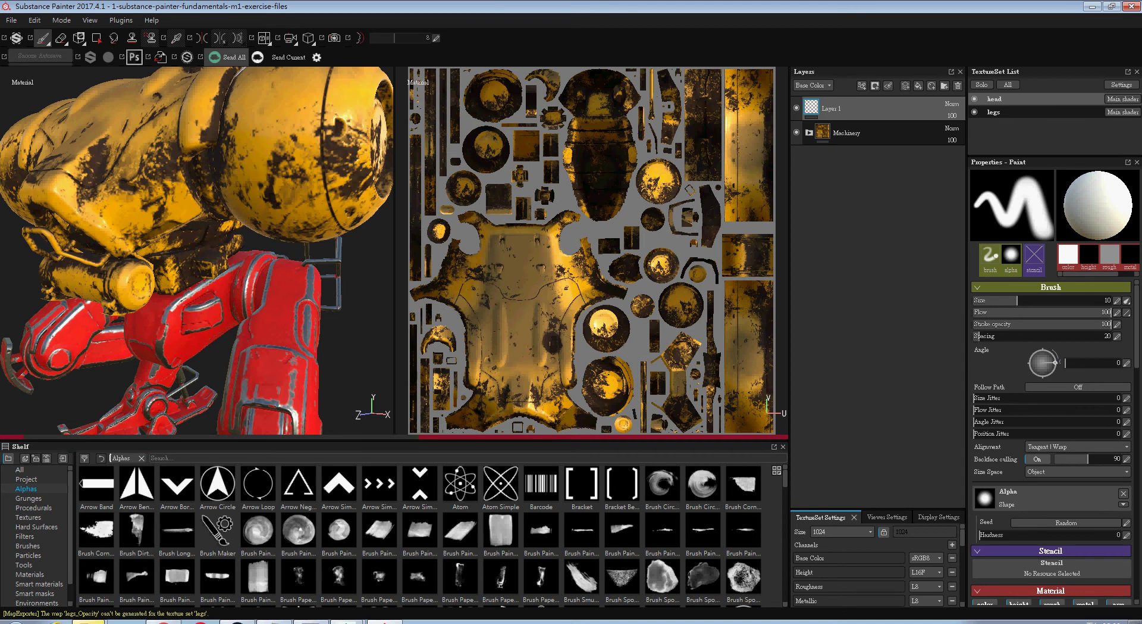
{"action": "mouse_move", "coordinate": [615, 550]}
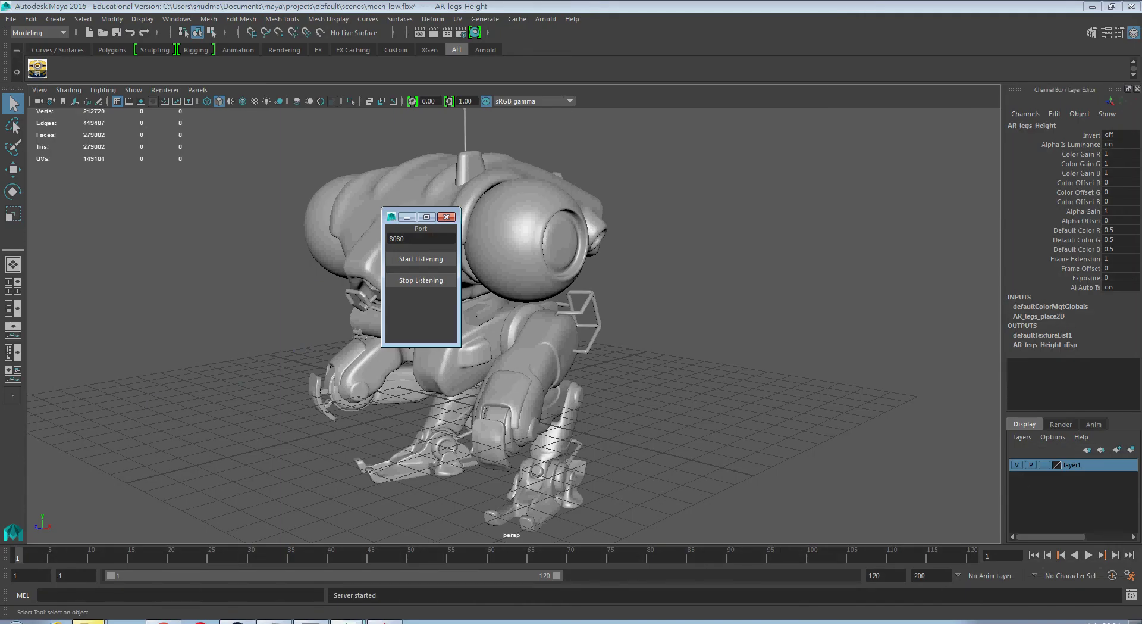
In Maya, minimize the listener window, open Hypershade and assign AR_head to all objects using the head material
{"action": "left_click", "coordinate": [407, 216]}
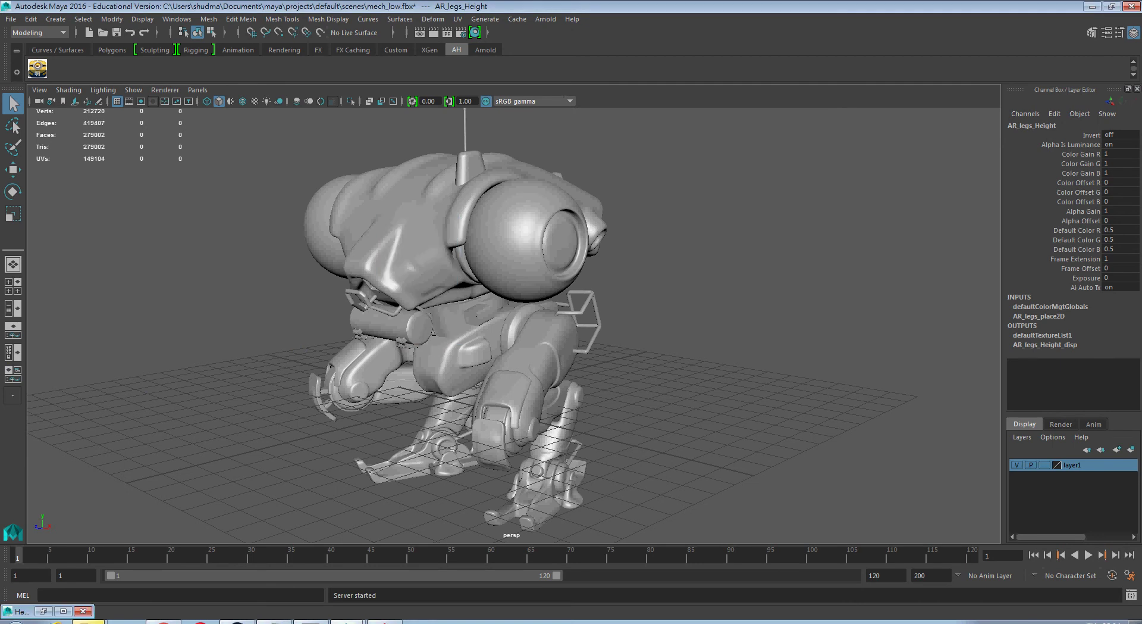
{"action": "left_click", "coordinate": [474, 32]}
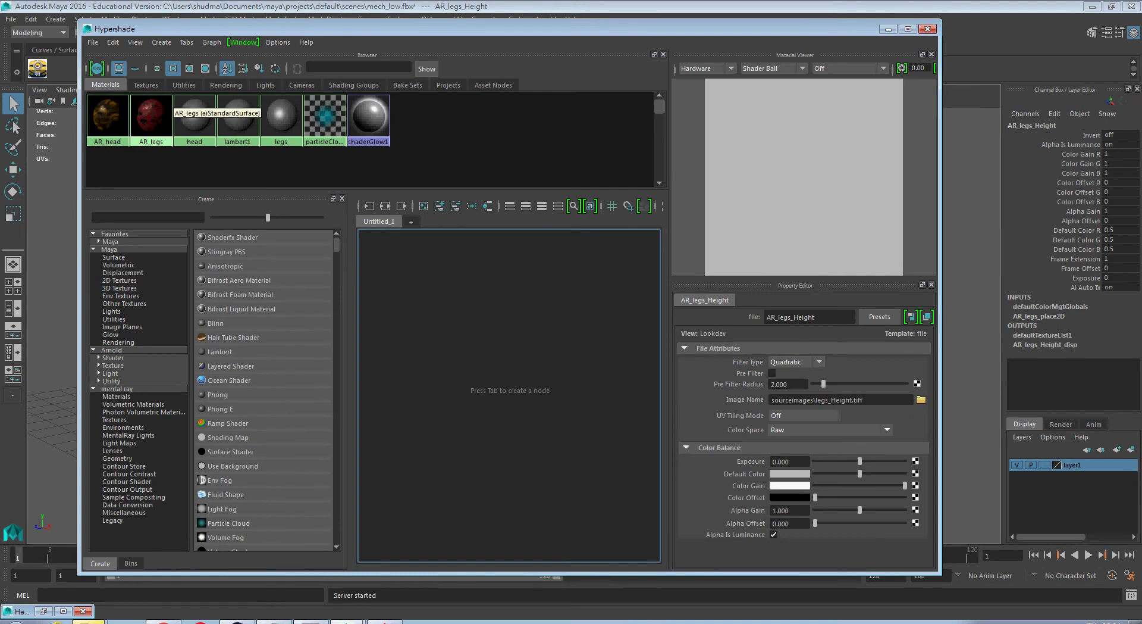
{"action": "left_click_drag", "start_coordinate": [309, 29], "coordinate": [793, 49]}
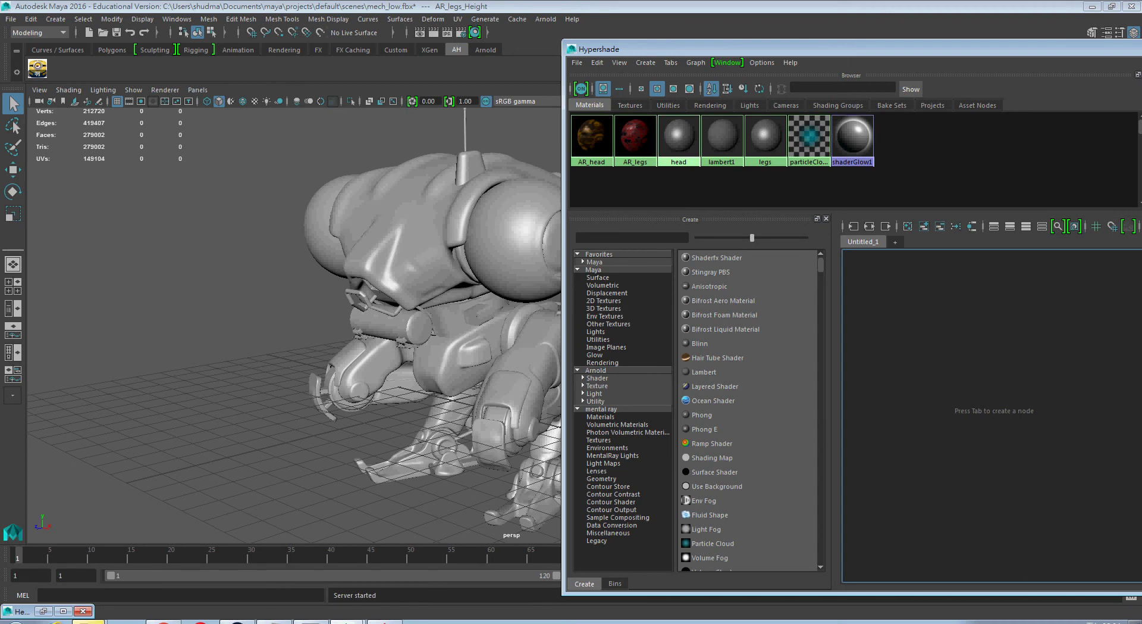
{"action": "right_click_drag", "start_coordinate": [679, 136], "coordinate": [698, 121]}
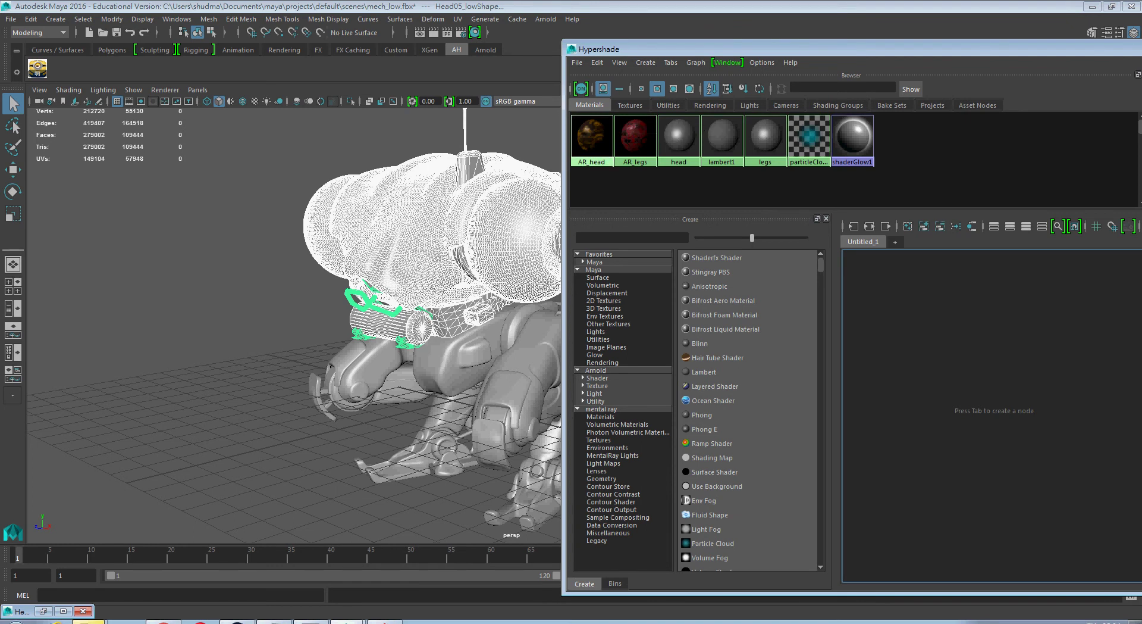
{"action": "right_click_drag", "start_coordinate": [592, 137], "coordinate": [584, 89]}
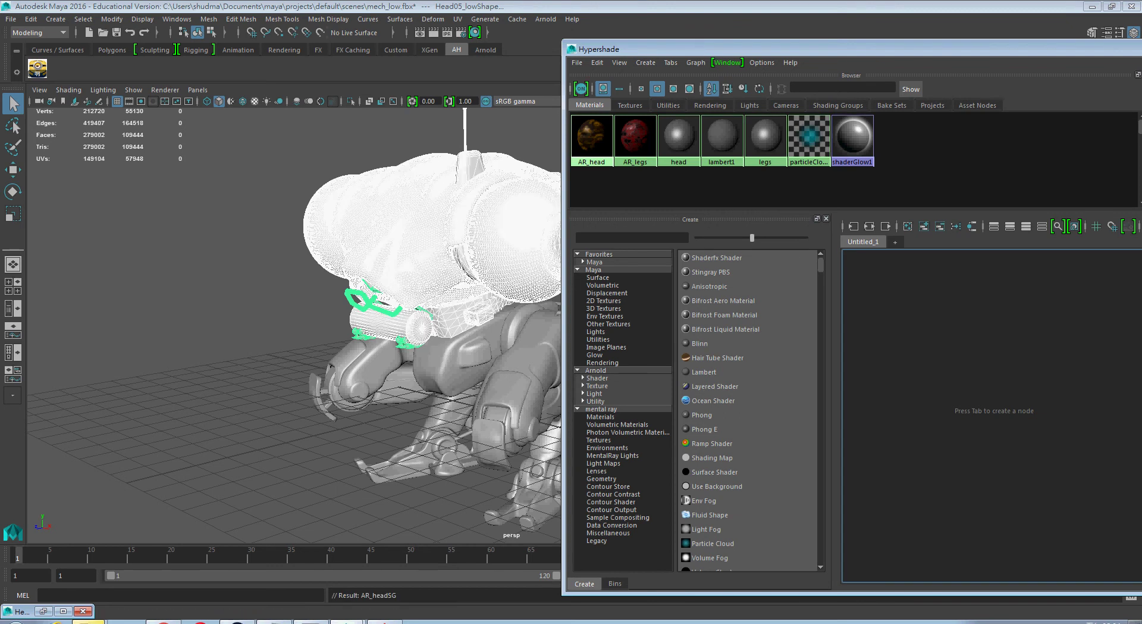
Turn on textured display in the perspective viewport and deselect the mech's head parts
{"action": "left_click", "coordinate": [254, 101]}
{"action": "left_click", "coordinate": [238, 184]}
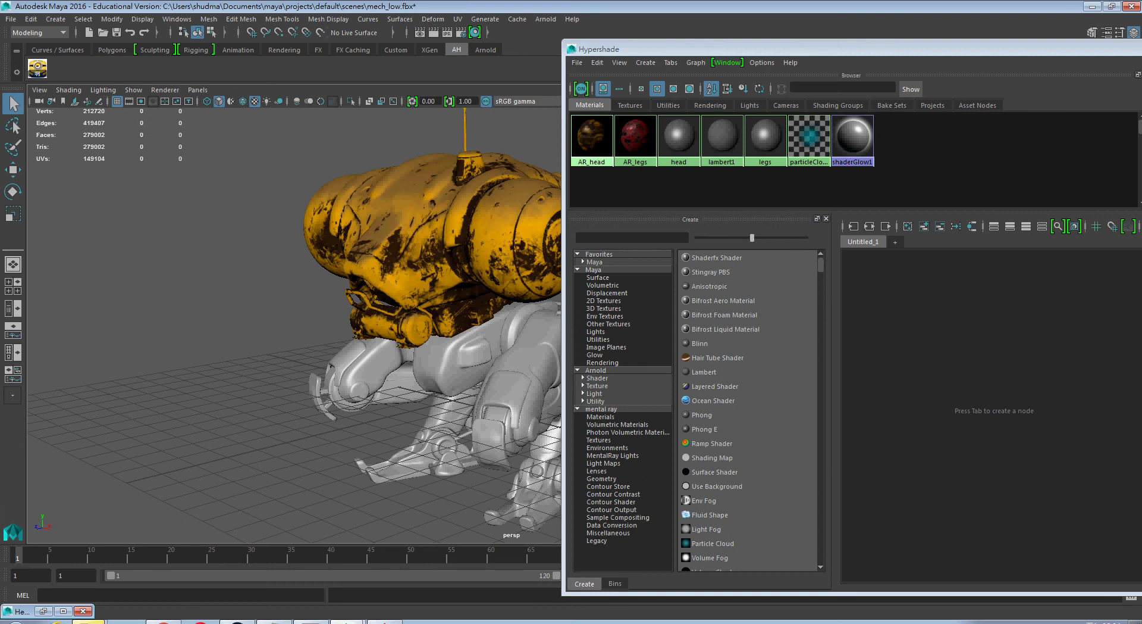
{"action": "middle_click_drag", "start_coordinate": [387, 309], "coordinate": [229, 291], "text": "alt"}
{"action": "left_click_drag", "start_coordinate": [238, 298], "coordinate": [306, 247], "text": "alt"}
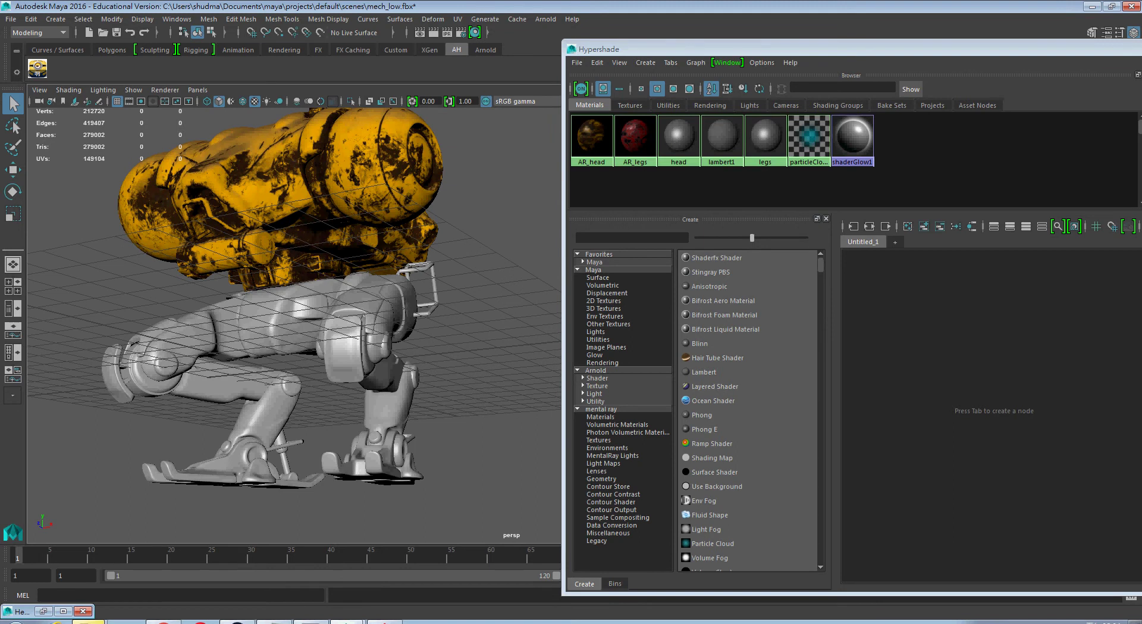
Graph the input and output connections of the AR_head material in Hypershade
{"action": "left_click", "coordinate": [593, 138]}
{"action": "left_click_drag", "start_coordinate": [845, 49], "coordinate": [533, 50]}
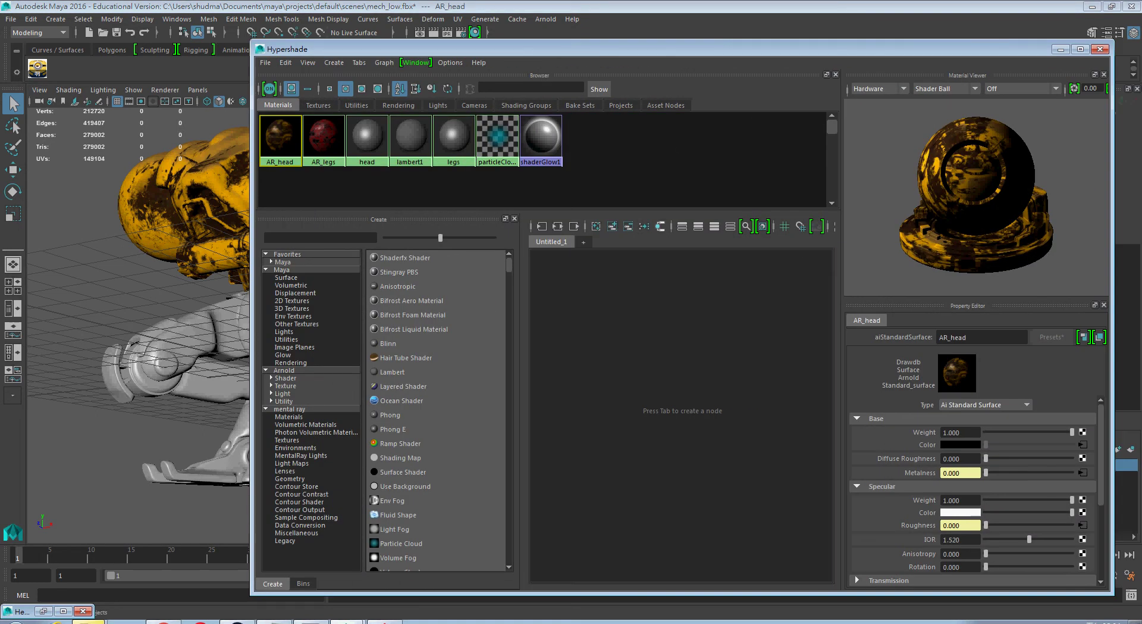
{"action": "left_click", "coordinate": [558, 226]}
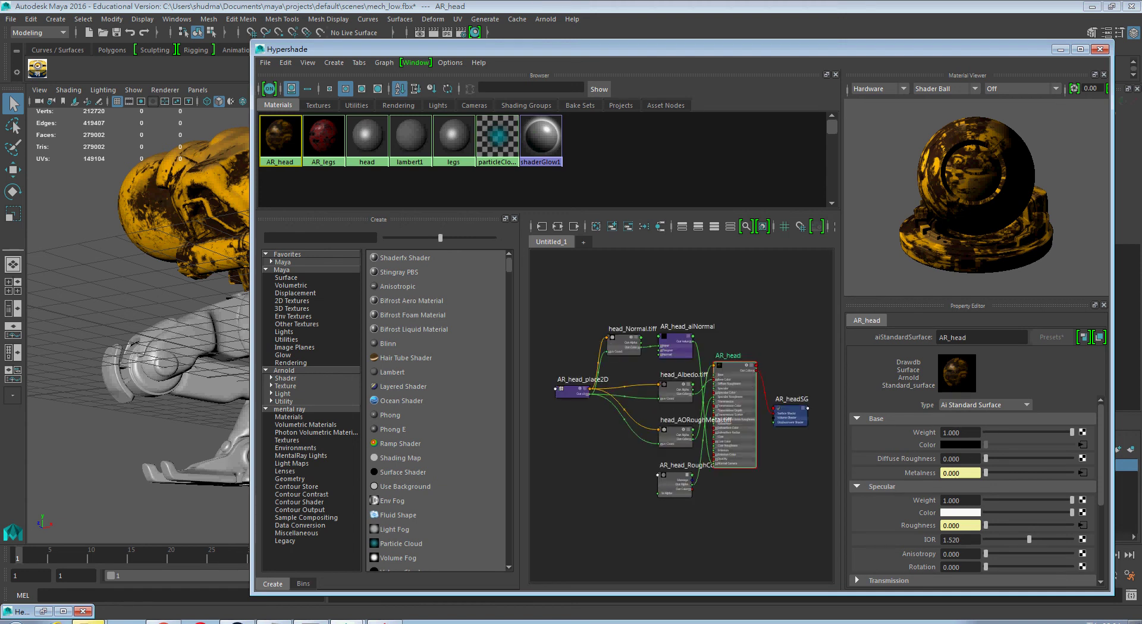
Examine the AR_head shader network's texture connections and the material's attributes in Hypershade
{"action": "scroll", "coordinate": [691, 406], "scroll_direction": "up", "scroll_amount": 7}
{"action": "scroll", "coordinate": [691, 406], "scroll_direction": "down", "scroll_amount": 1}
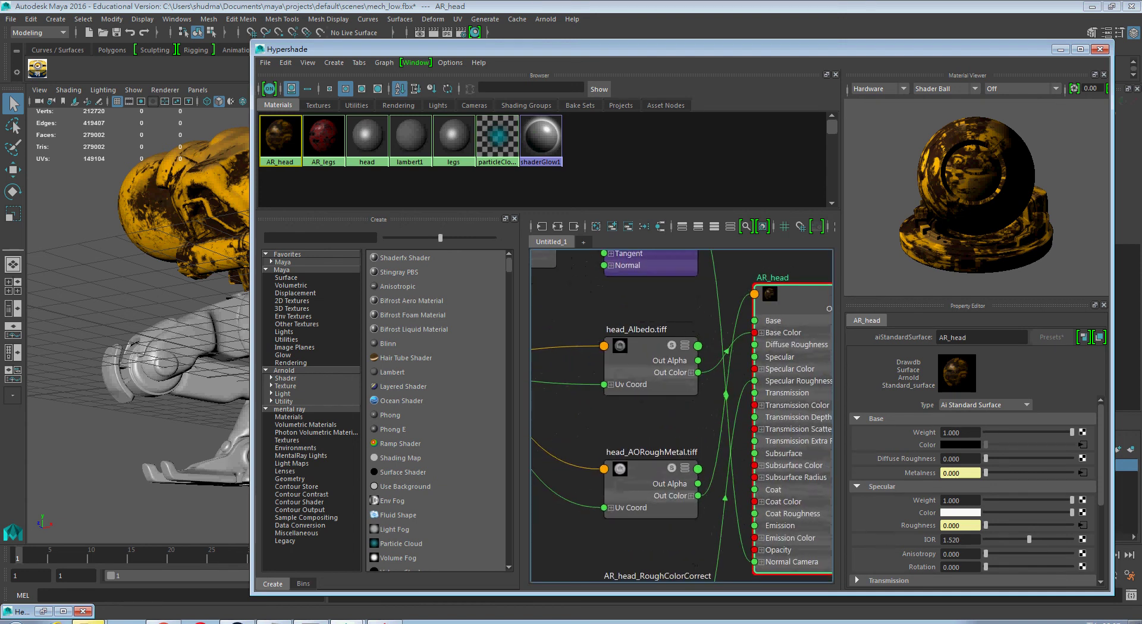
{"action": "middle_click_drag", "start_coordinate": [691, 405], "coordinate": [658, 242], "text": "alt"}
{"action": "middle_click_drag", "start_coordinate": [693, 333], "coordinate": [632, 434], "text": "alt"}
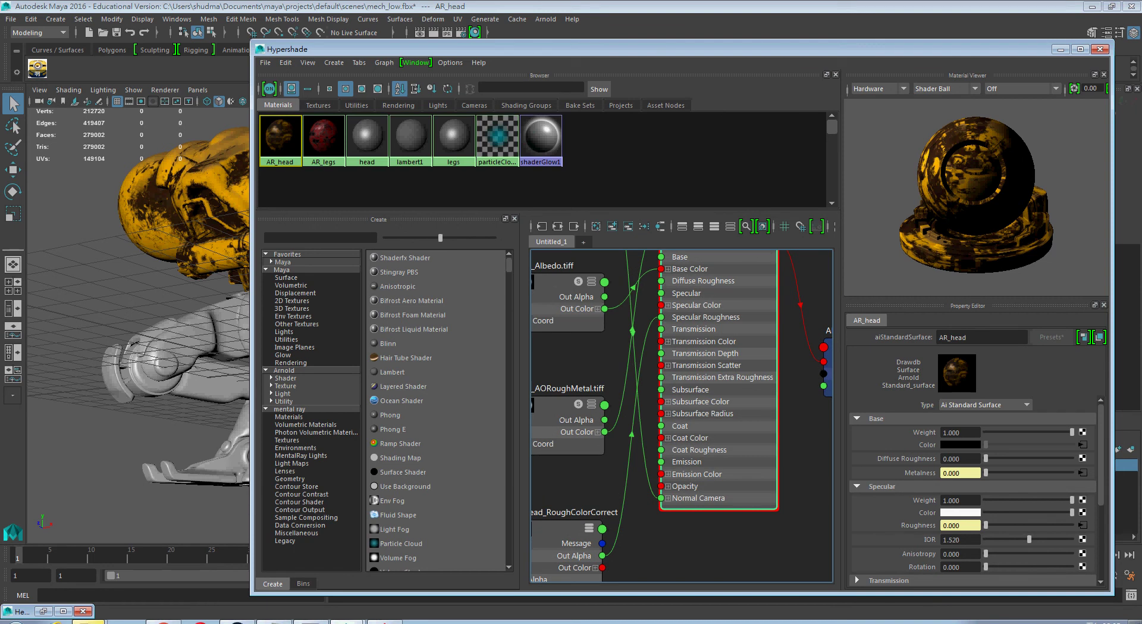
{"action": "scroll", "coordinate": [976, 488], "scroll_direction": "down", "scroll_amount": 3}
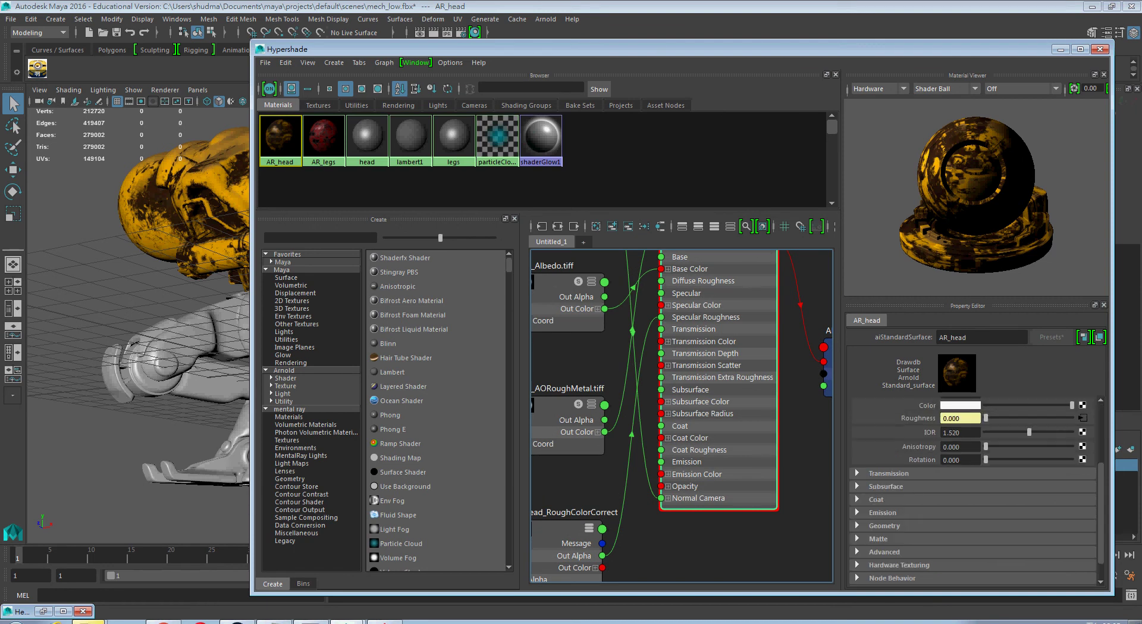
{"action": "middle_click_drag", "start_coordinate": [684, 449], "coordinate": [804, 516], "text": "alt"}
{"action": "scroll", "coordinate": [770, 482], "scroll_direction": "down", "scroll_amount": 2}
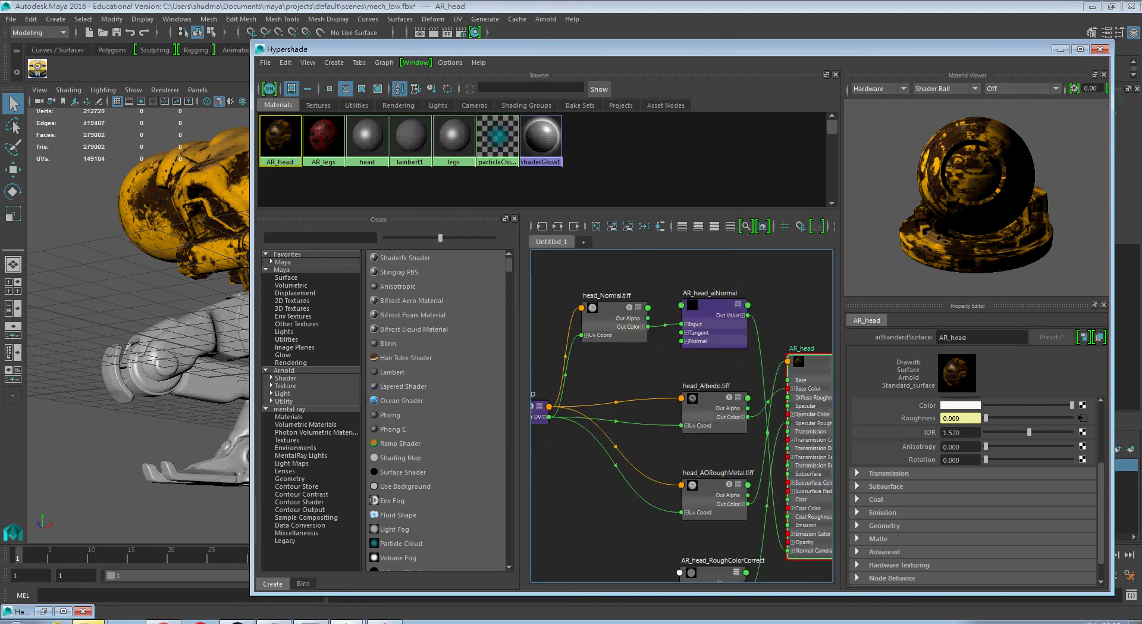
{"action": "middle_click_drag", "start_coordinate": [702, 458], "coordinate": [663, 320], "text": "alt"}
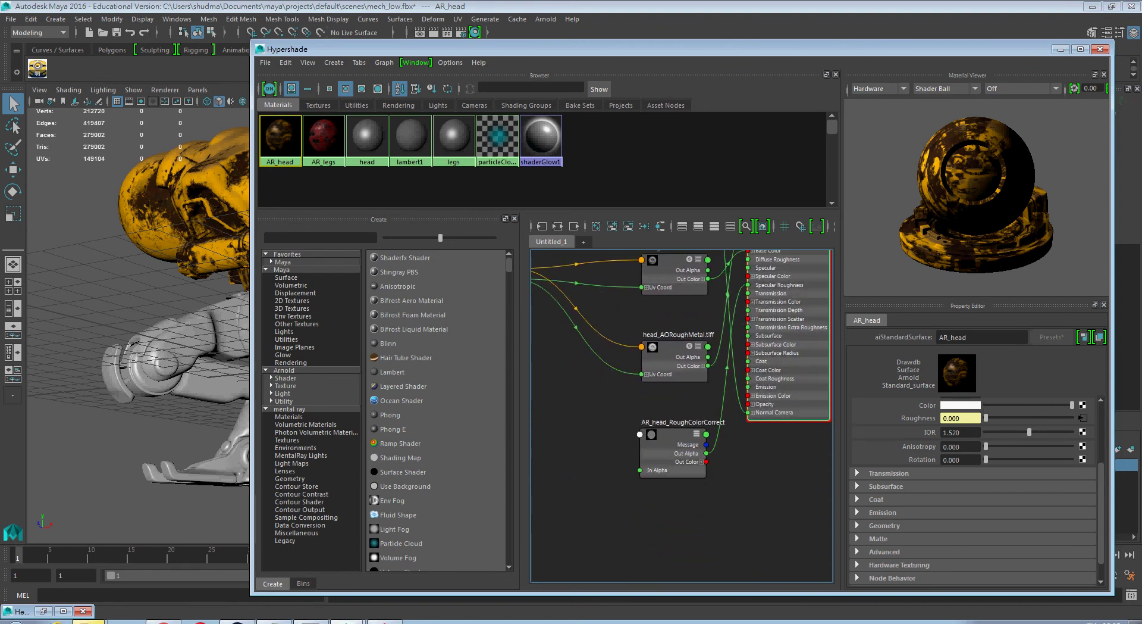
{"action": "scroll", "coordinate": [975, 488], "scroll_direction": "up", "scroll_amount": 3}
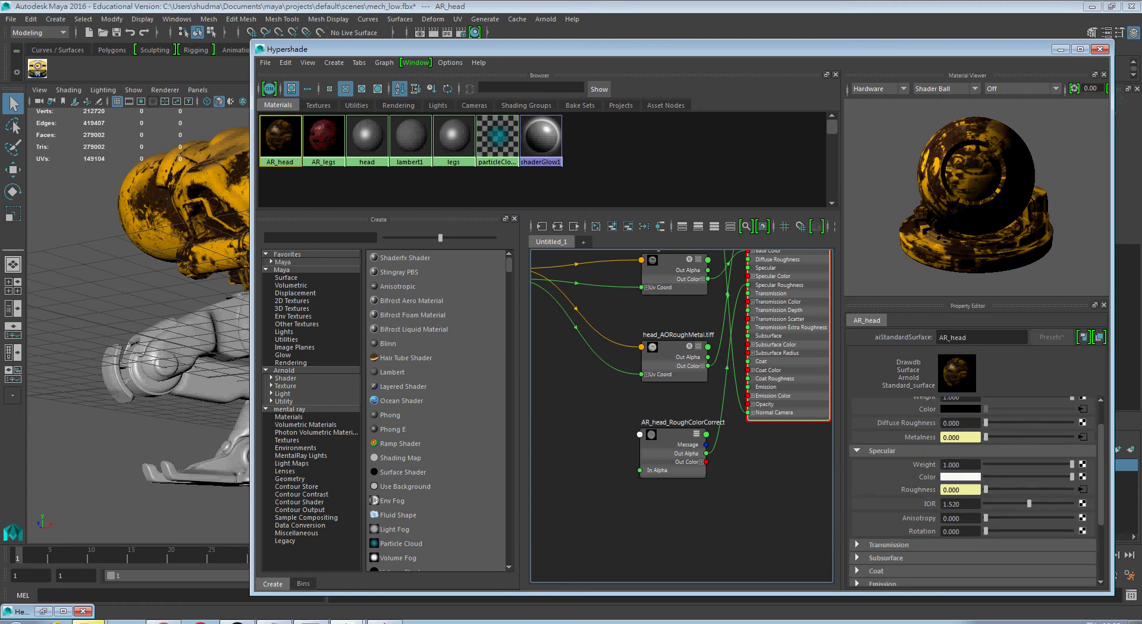
{"action": "scroll", "coordinate": [976, 488], "scroll_direction": "down", "scroll_amount": 3}
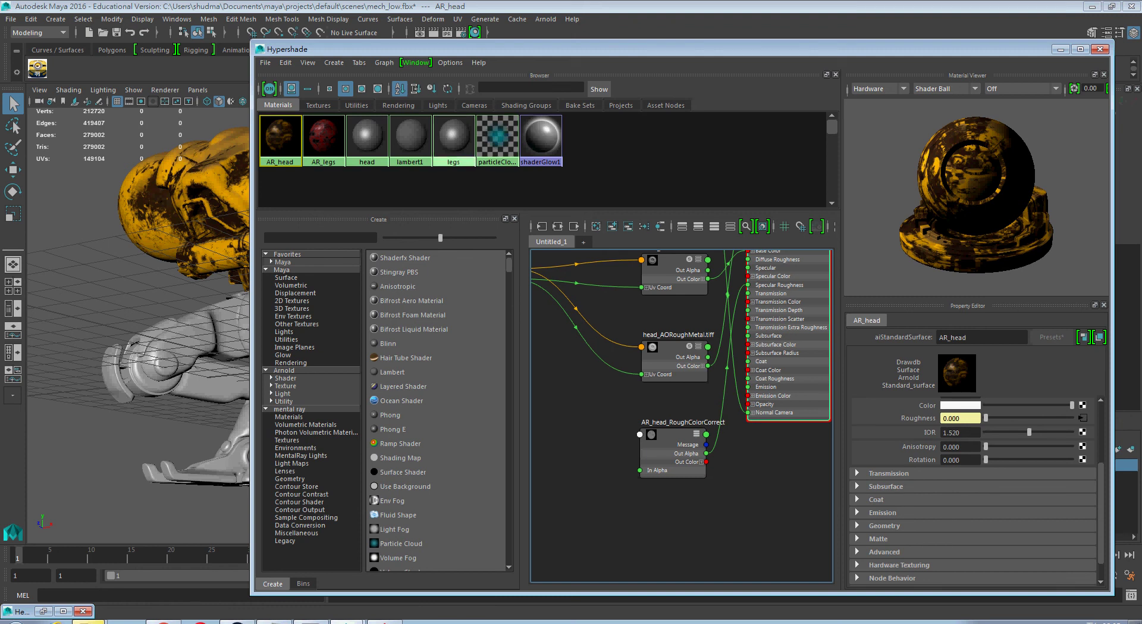
Assign the AR_legs material to all objects using the legs material and deselect the mech's leg parts
{"action": "right_click_drag", "start_coordinate": [454, 140], "coordinate": [515, 118]}
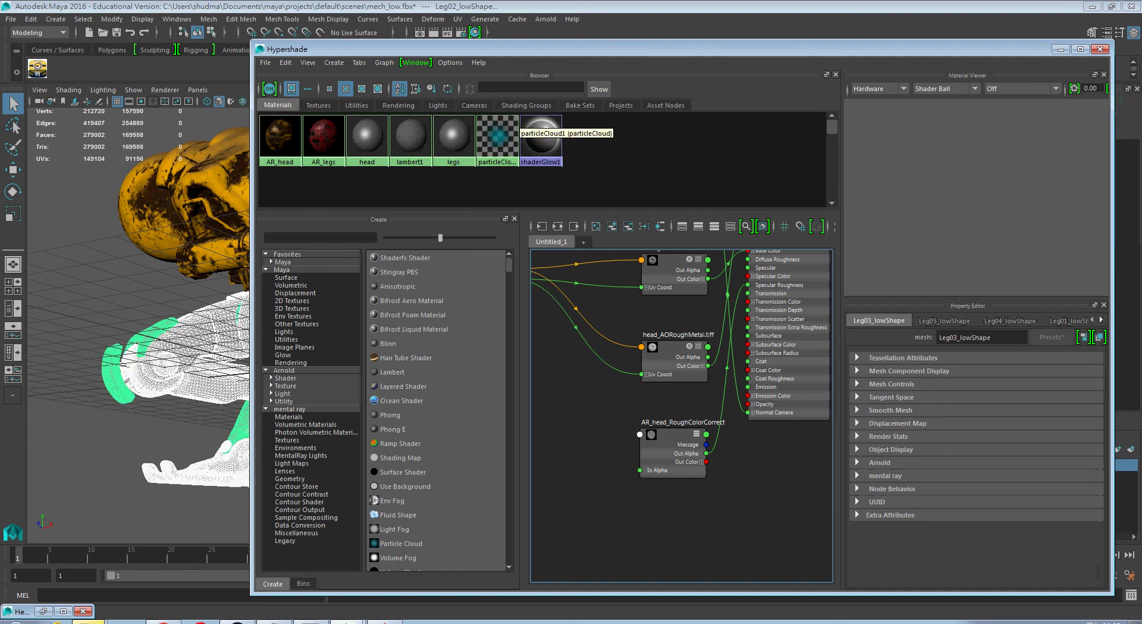
{"action": "left_click_drag", "start_coordinate": [536, 49], "coordinate": [867, 61]}
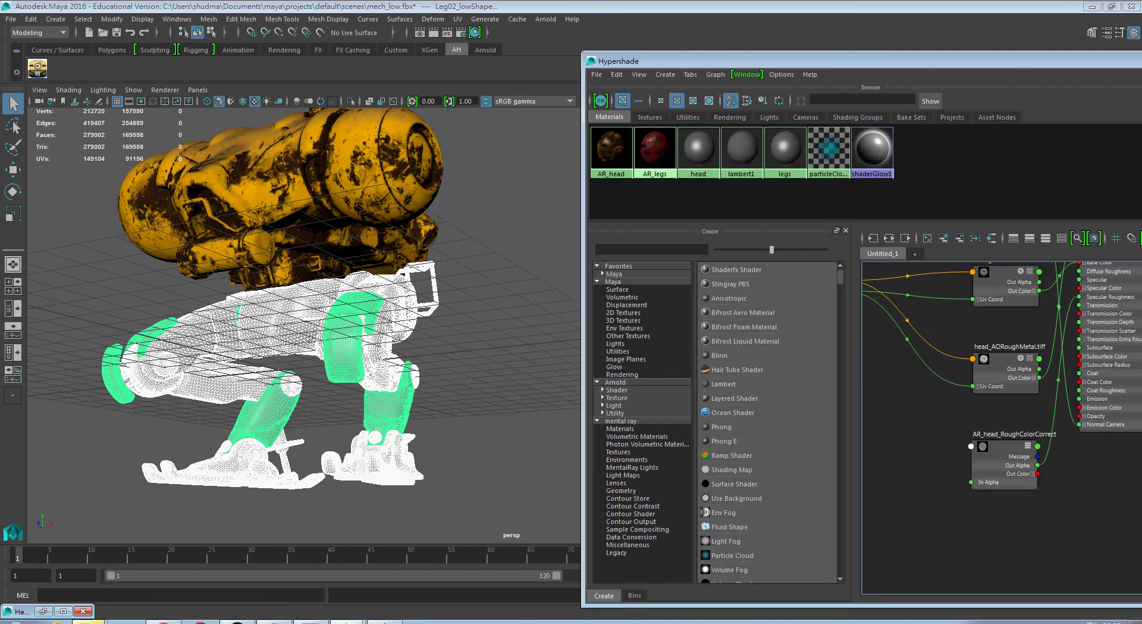
{"action": "right_click_drag", "start_coordinate": [653, 152], "coordinate": [643, 132]}
{"action": "left_click", "coordinate": [500, 203]}
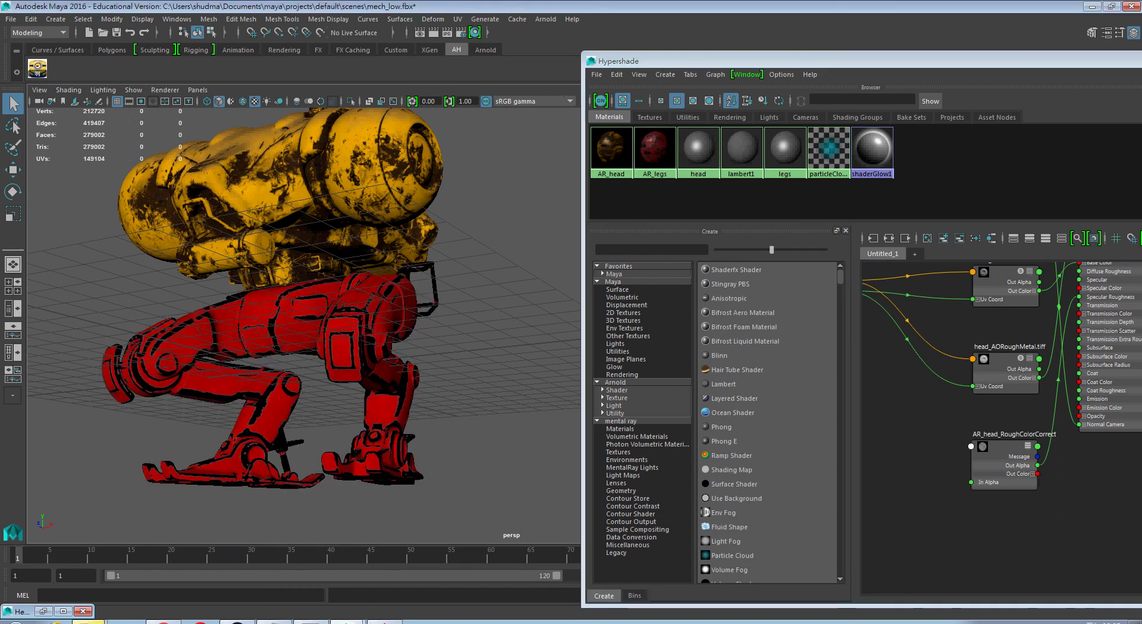
Close Hypershade and view the whole textured mech from another angle in the perspective viewport
{"action": "left_click_drag", "start_coordinate": [803, 61], "coordinate": [460, 134]}
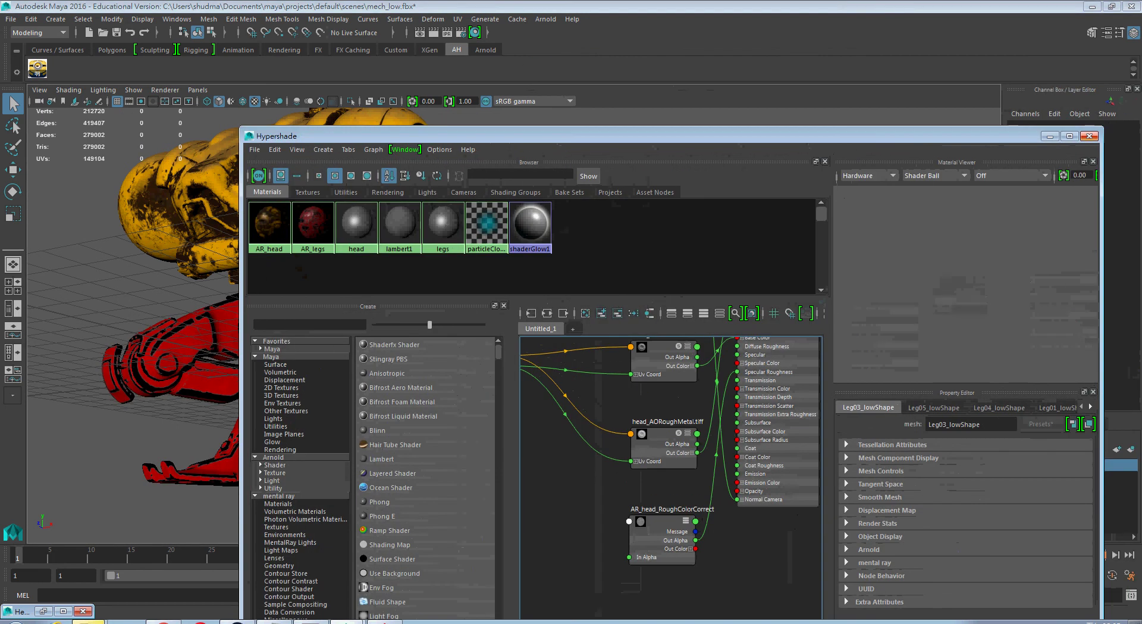
{"action": "left_click", "coordinate": [1113, 132]}
{"action": "scroll", "coordinate": [514, 286], "scroll_direction": "down", "scroll_amount": 2}
{"action": "left_click_drag", "start_coordinate": [514, 286], "coordinate": [455, 357], "text": "alt"}
{"action": "middle_click_drag", "start_coordinate": [456, 357], "coordinate": [497, 308], "text": "alt"}
{"action": "left_click_drag", "start_coordinate": [496, 307], "coordinate": [502, 251], "text": "alt"}
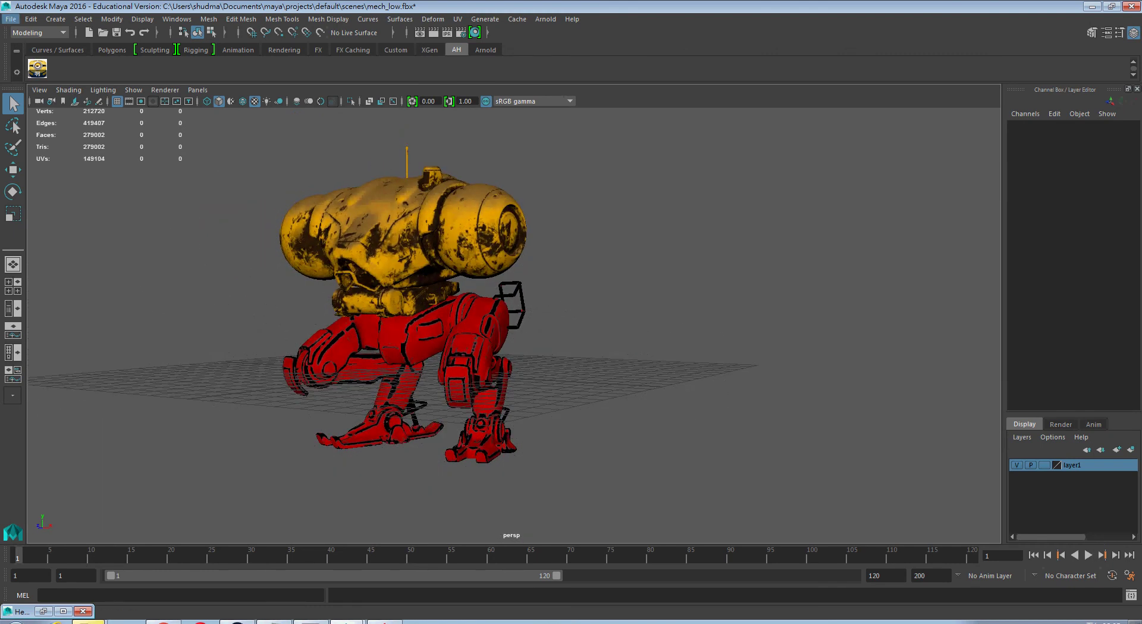
Save the scene as mech_low.ma in Maya ASCII format in the default project's scenes folder
{"action": "left_click", "coordinate": [11, 18]}
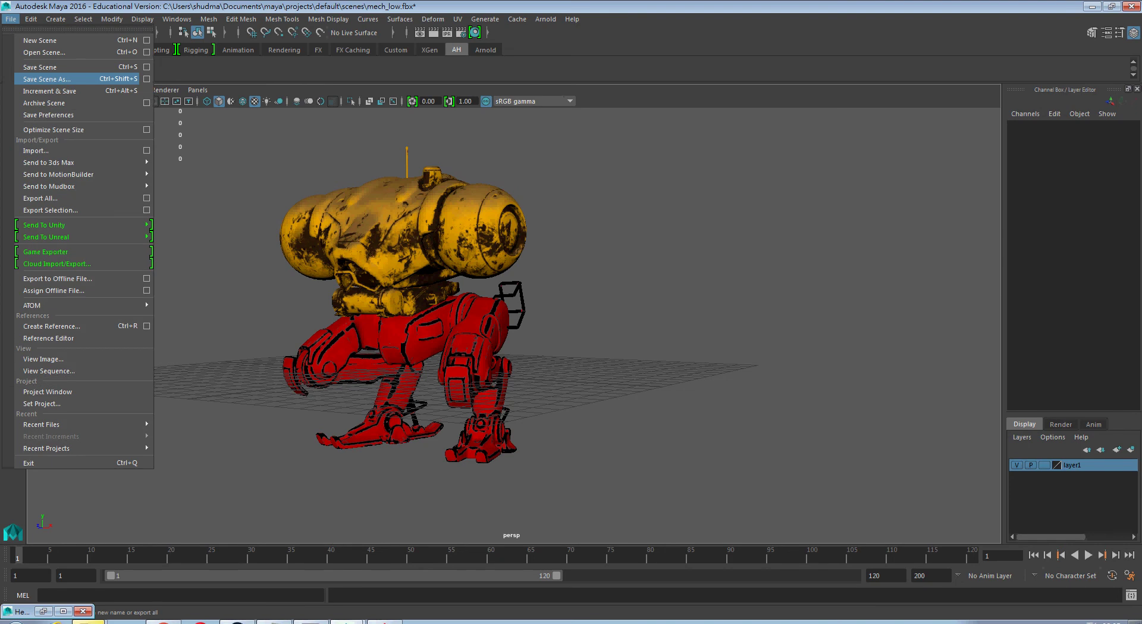
{"action": "left_click", "coordinate": [47, 78]}
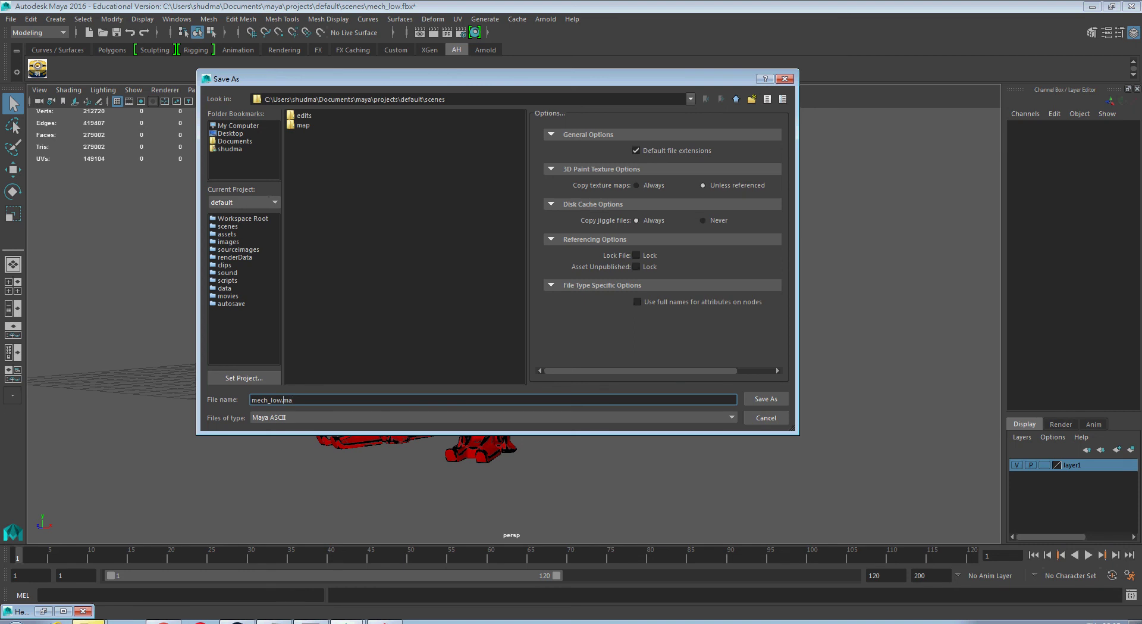
{"action": "left_click", "coordinate": [766, 399]}
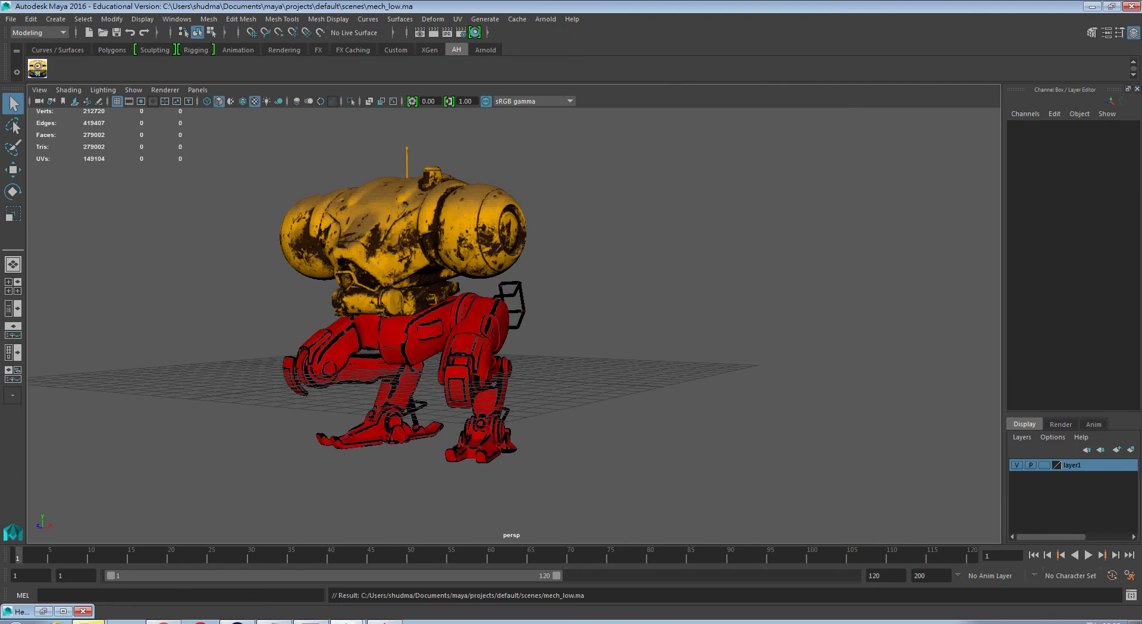
Add an Arnold Physical Sky to the scene and render the mech in the Arnold Render View
{"action": "left_click", "coordinate": [486, 50]}
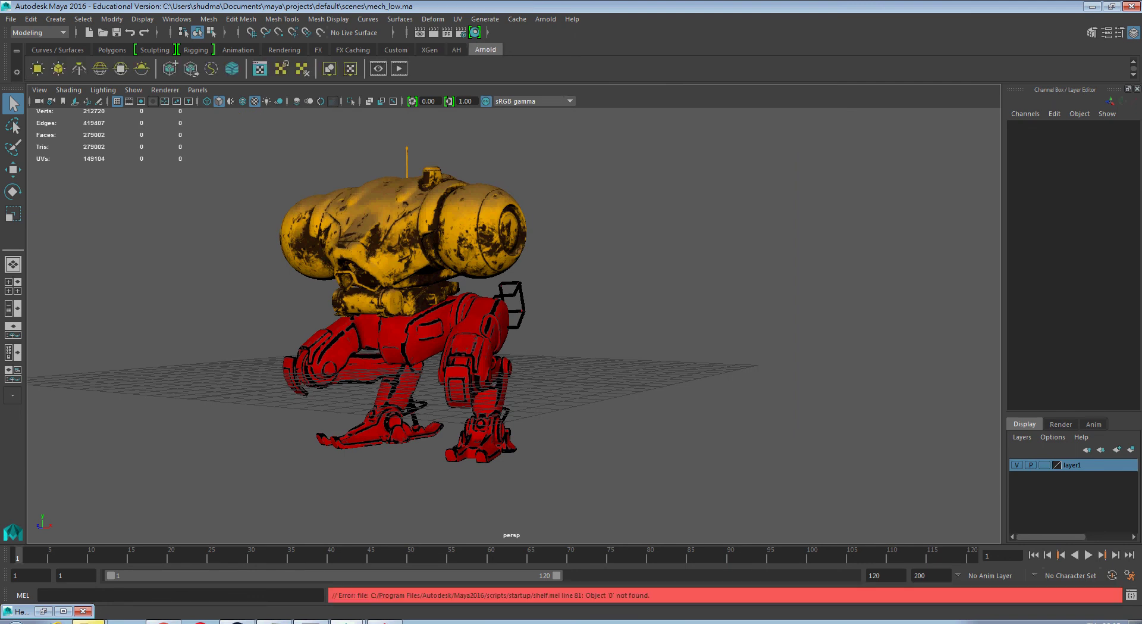
{"action": "left_click", "coordinate": [141, 69]}
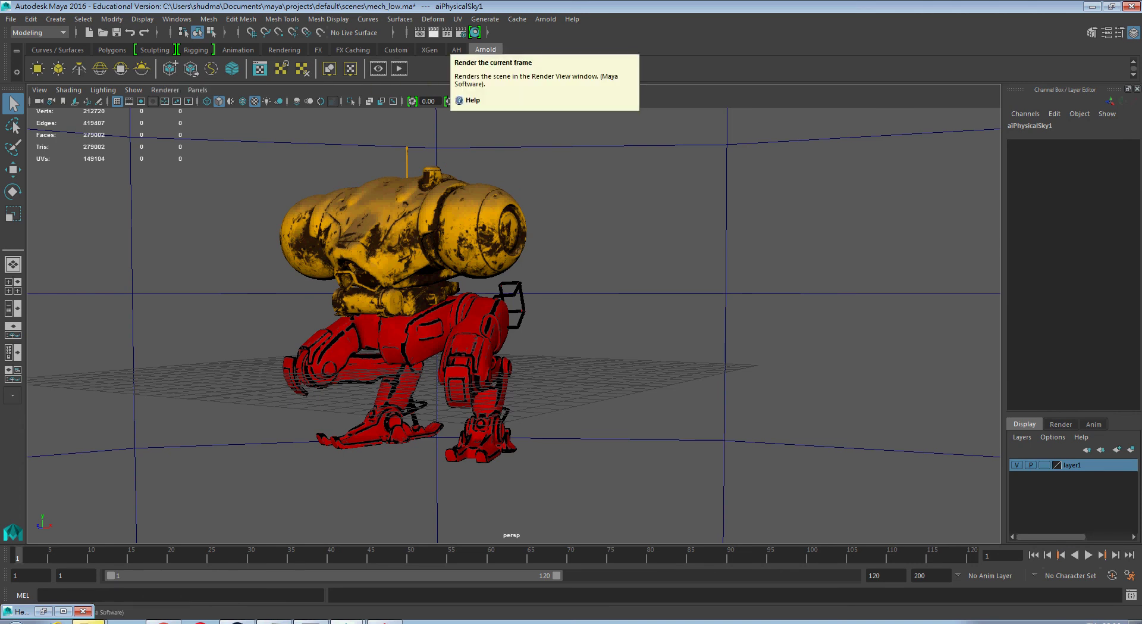
{"action": "left_click", "coordinate": [399, 69]}
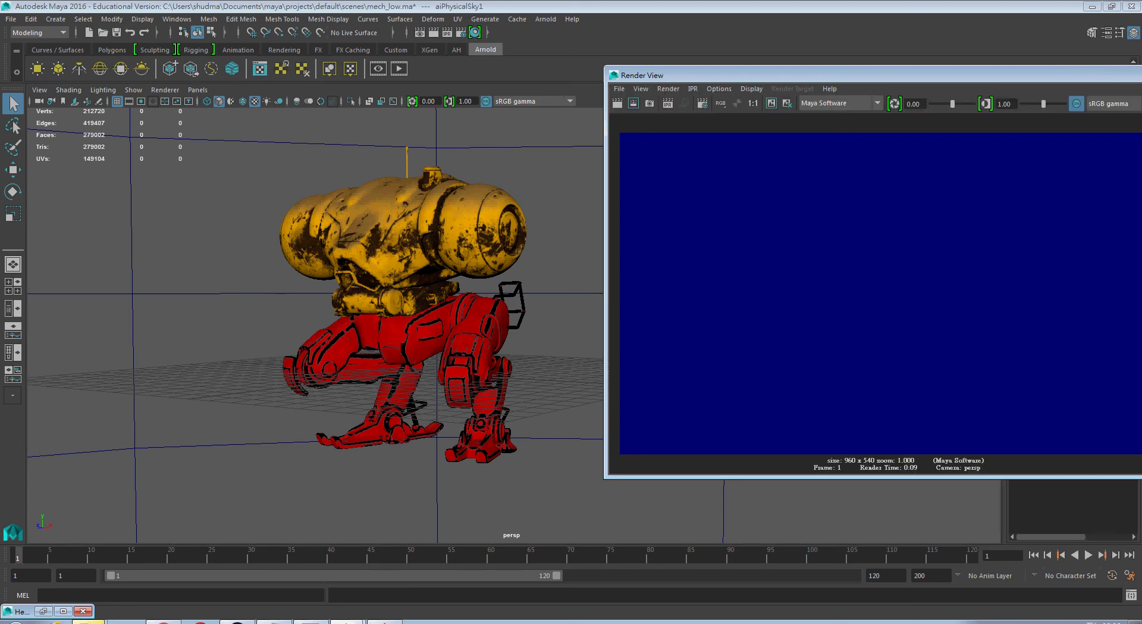
{"action": "left_click", "coordinate": [399, 68]}
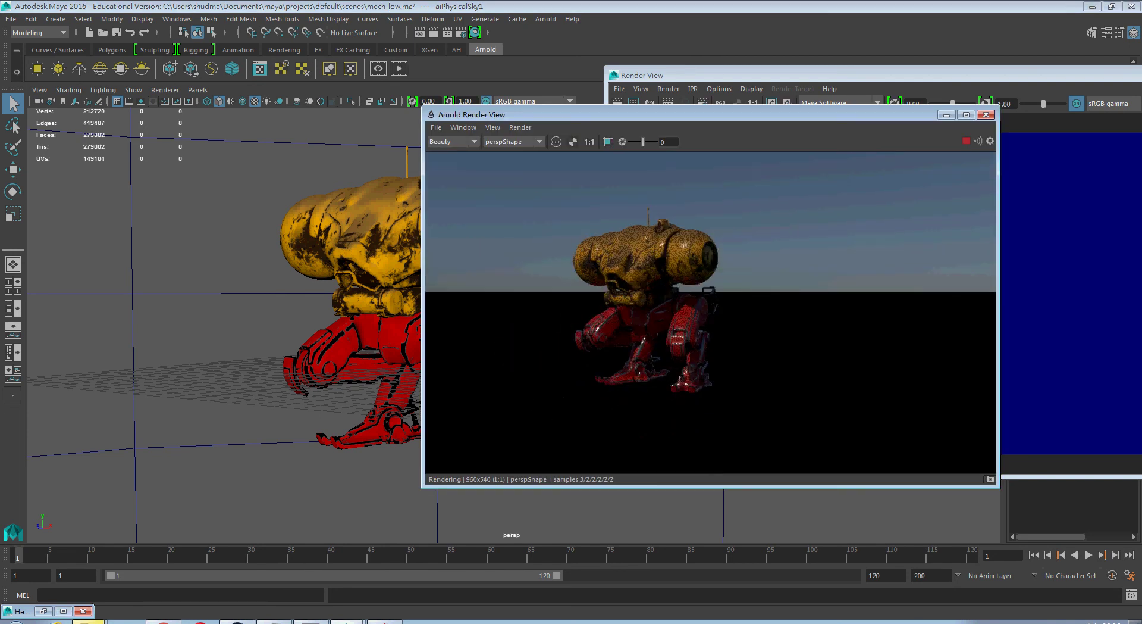
Frame the mech more closely in the Arnold render and set the render's exposure to 1.82
{"action": "right_click_drag", "start_coordinate": [238, 309], "coordinate": [285, 309], "text": "alt"}
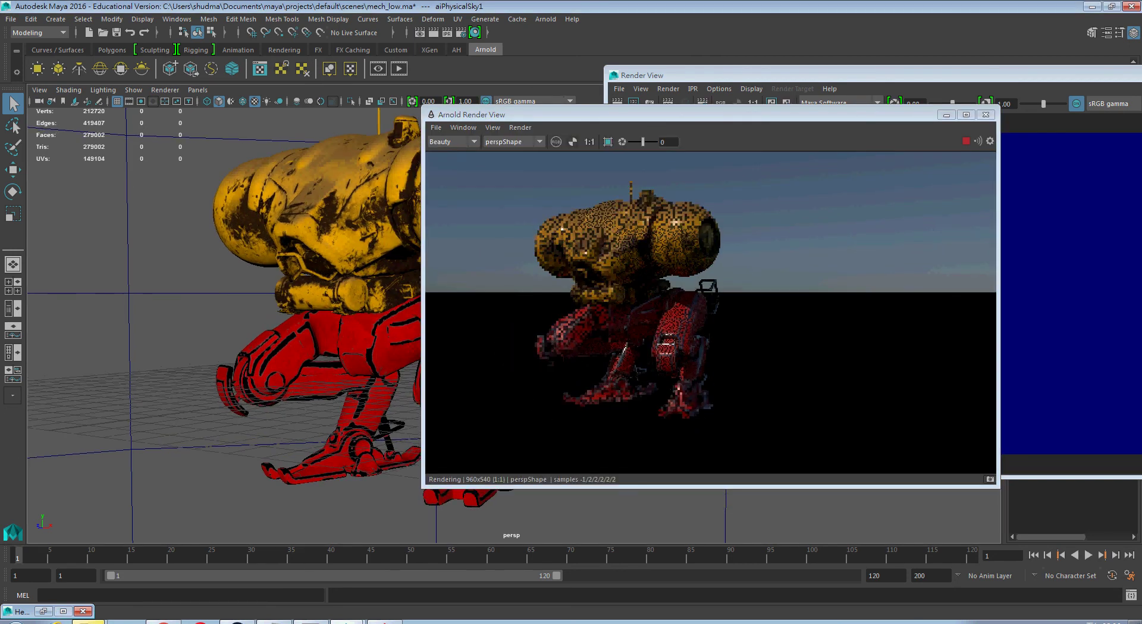
{"action": "scroll", "coordinate": [297, 298], "scroll_direction": "up", "scroll_amount": 2}
{"action": "scroll", "coordinate": [298, 298], "scroll_direction": "up", "scroll_amount": 2}
{"action": "scroll", "coordinate": [298, 298], "scroll_direction": "up", "scroll_amount": 2}
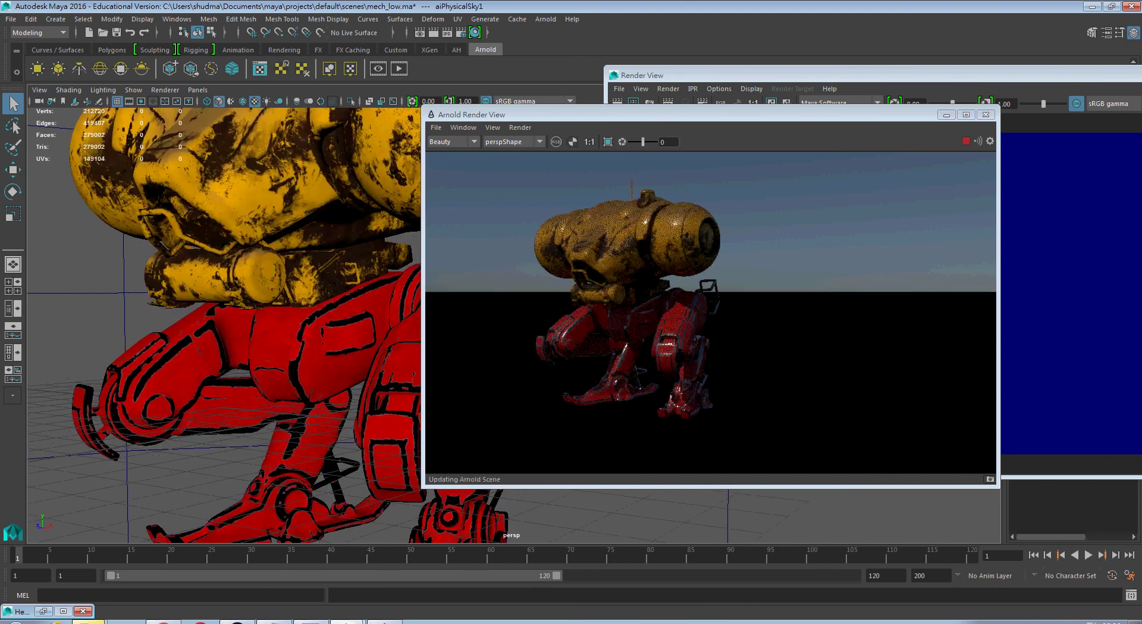
{"action": "scroll", "coordinate": [298, 297], "scroll_direction": "up", "scroll_amount": 2}
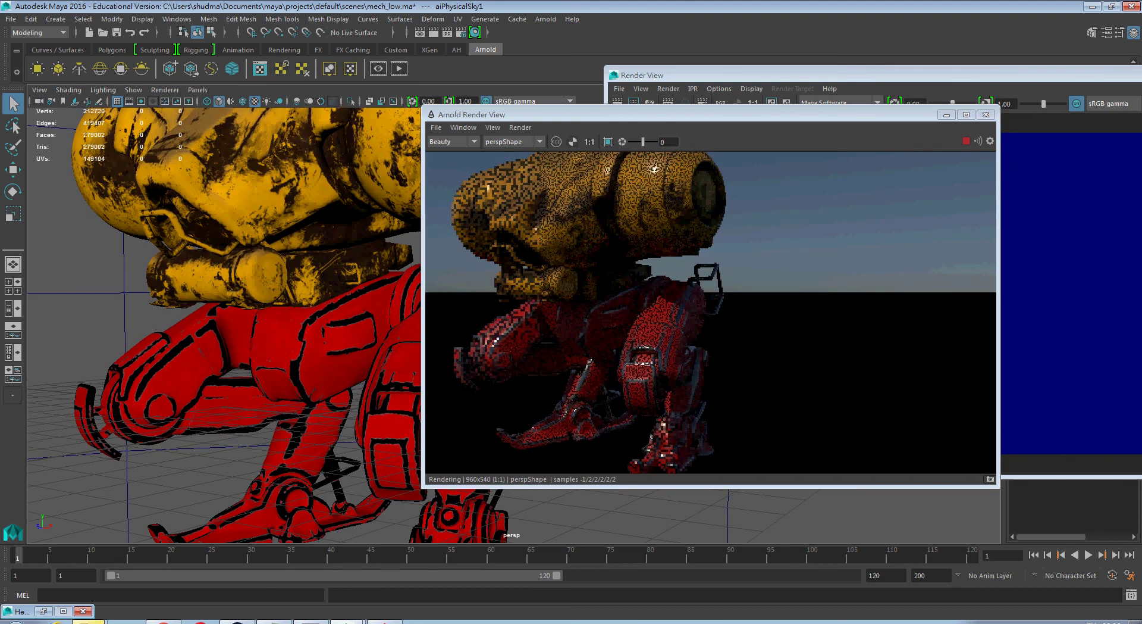
{"action": "left_click_drag", "start_coordinate": [644, 141], "coordinate": [650, 142]}
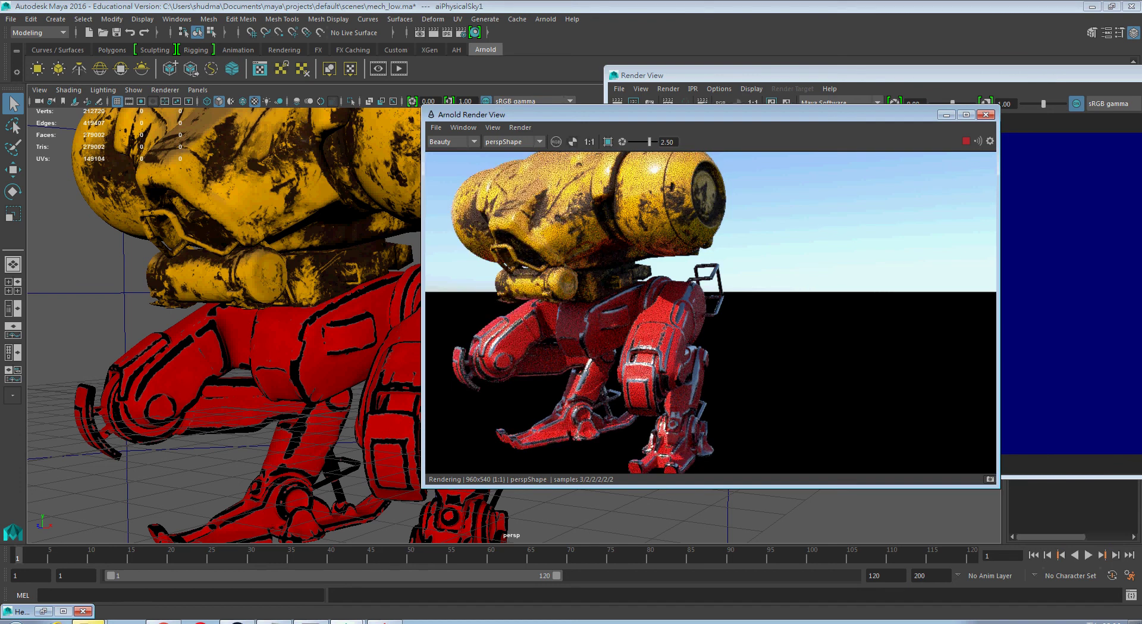
{"action": "left_click_drag", "start_coordinate": [650, 142], "coordinate": [648, 142]}
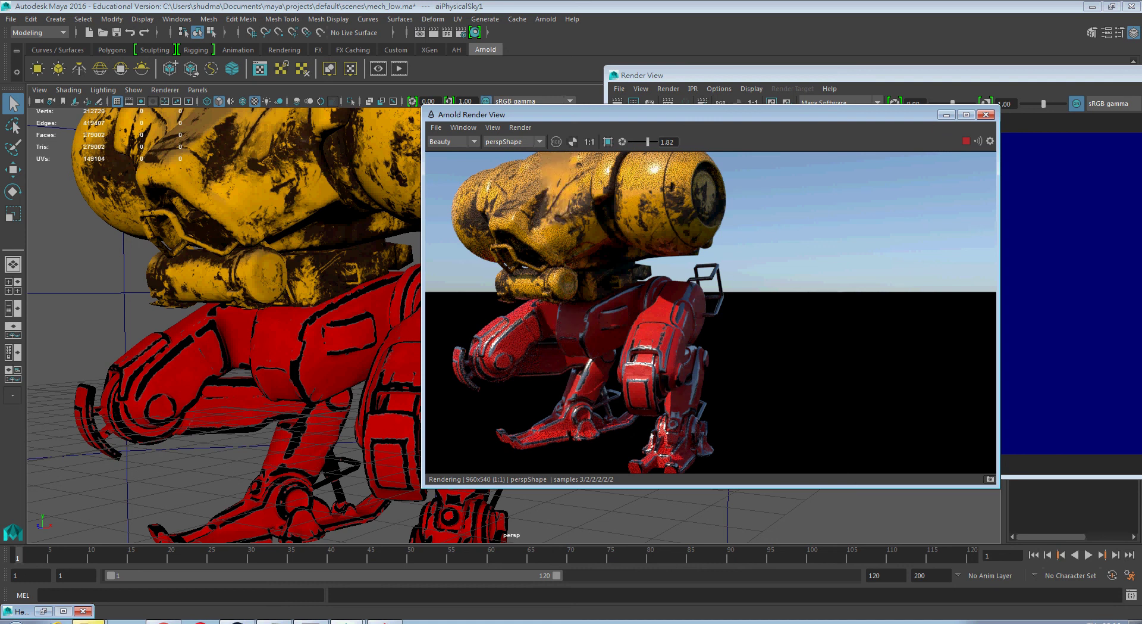
Switch to the TRBS10.0 classroom broadcasting system and view the connected student screens
{"action": "left_click", "coordinate": [1027, 622]}
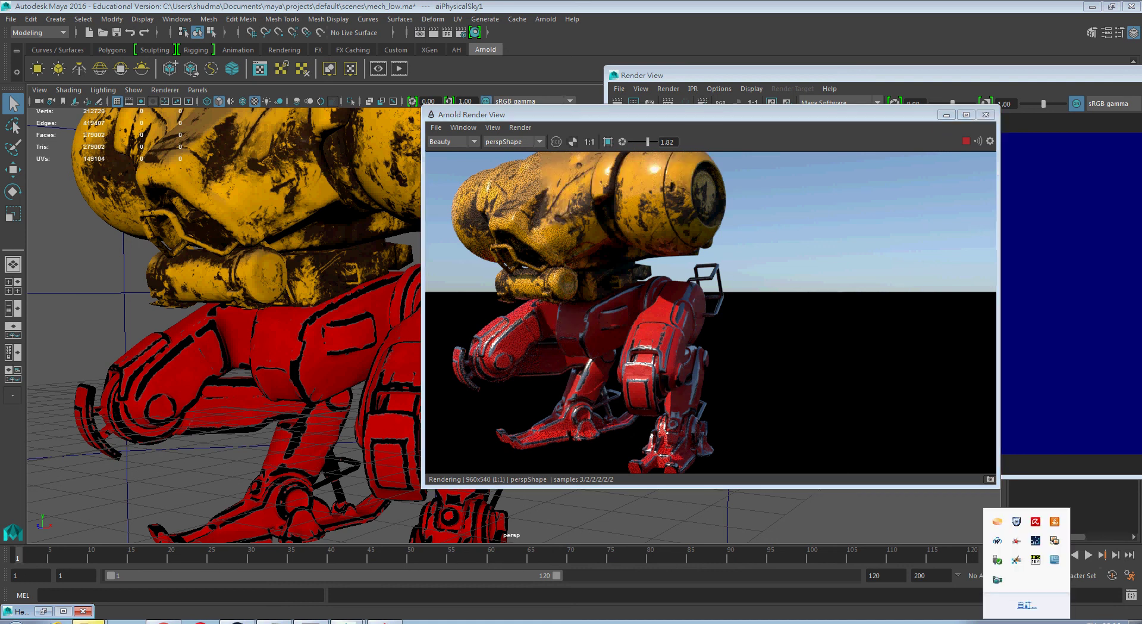
{"action": "left_click", "coordinate": [1055, 540]}
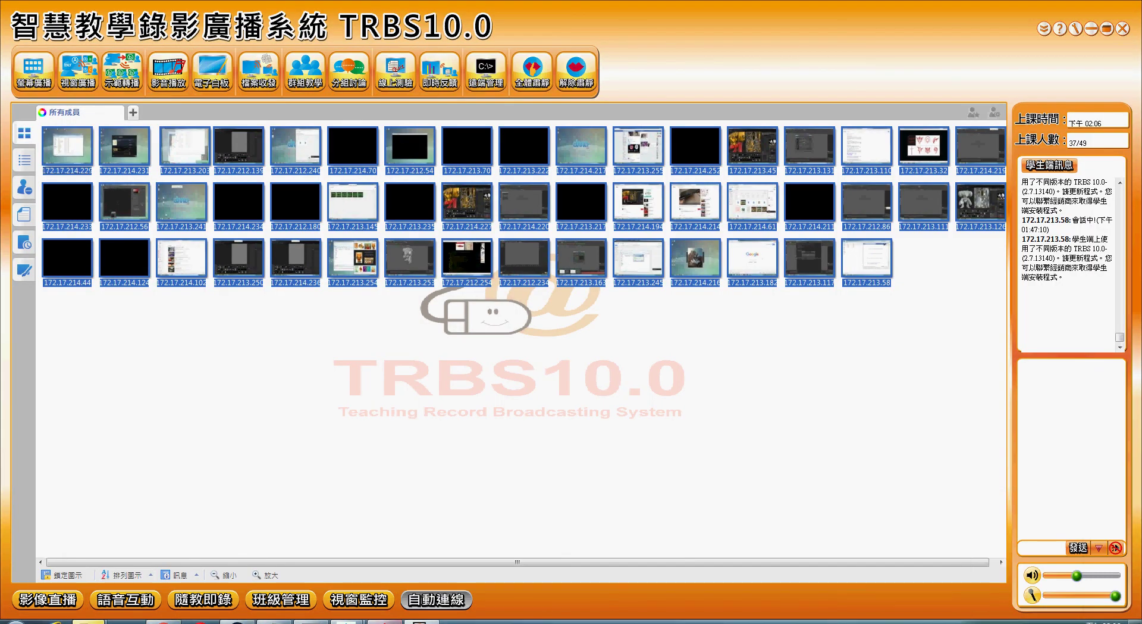
{"action": "mouse_move", "coordinate": [422, 622]}
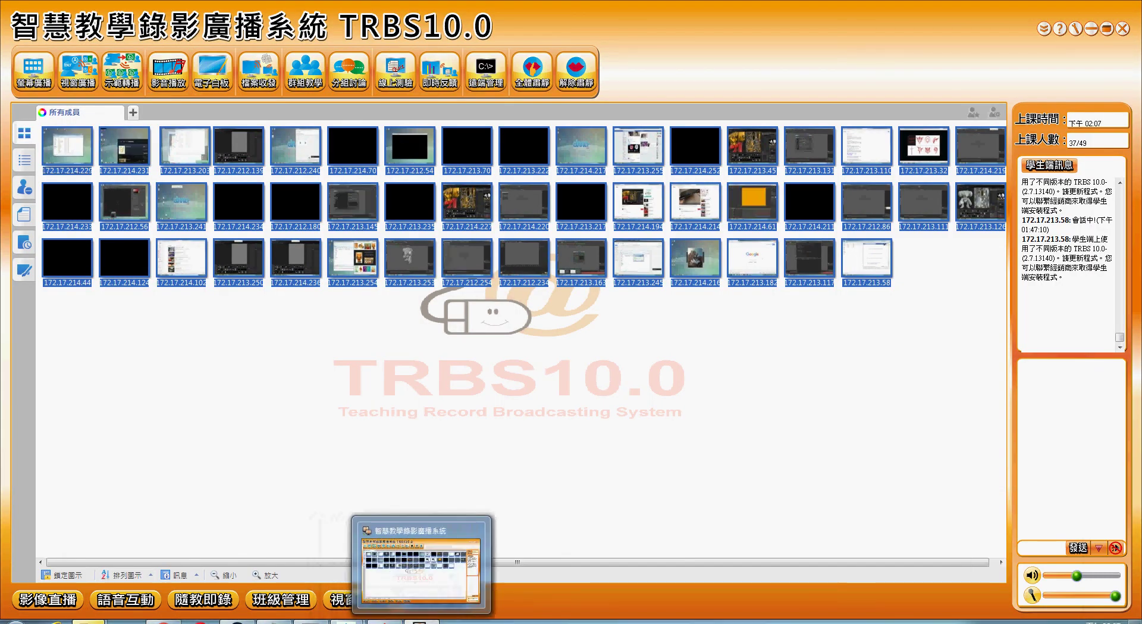